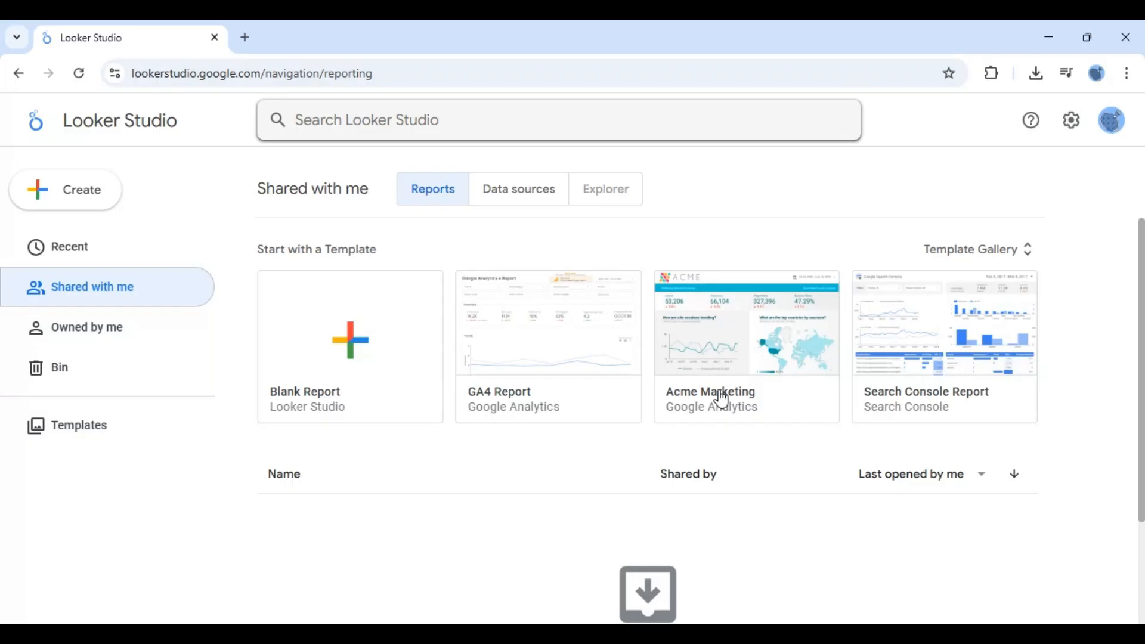
- Start creating a new data source using the CSV File Upload connector
{"action": "left_click", "coordinate": [43, 131]}
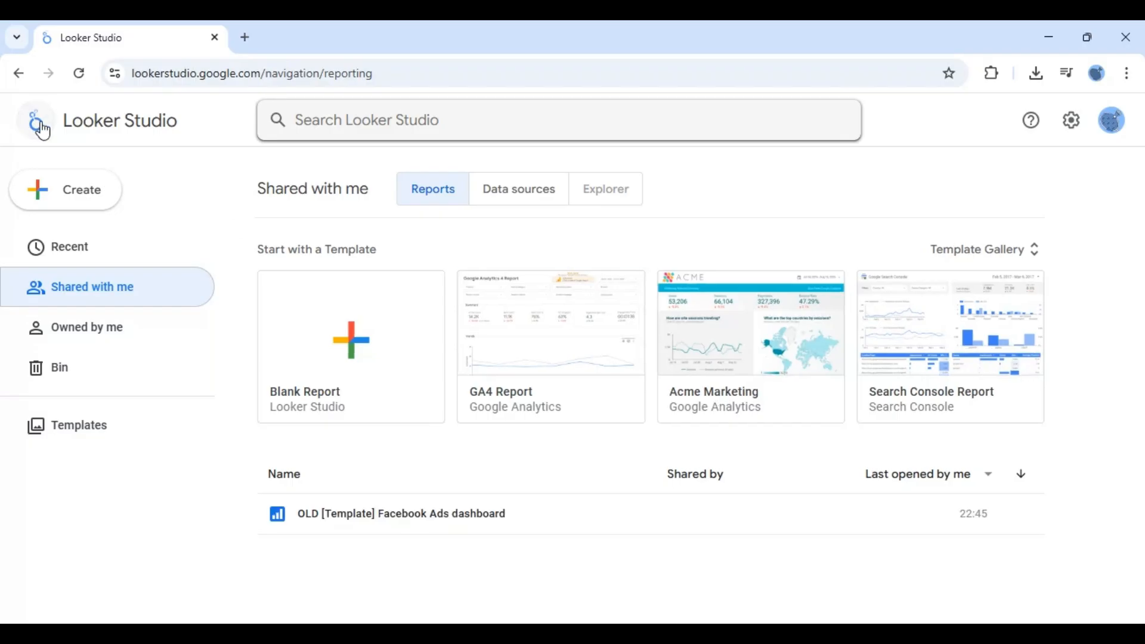
{"action": "left_click", "coordinate": [81, 198]}
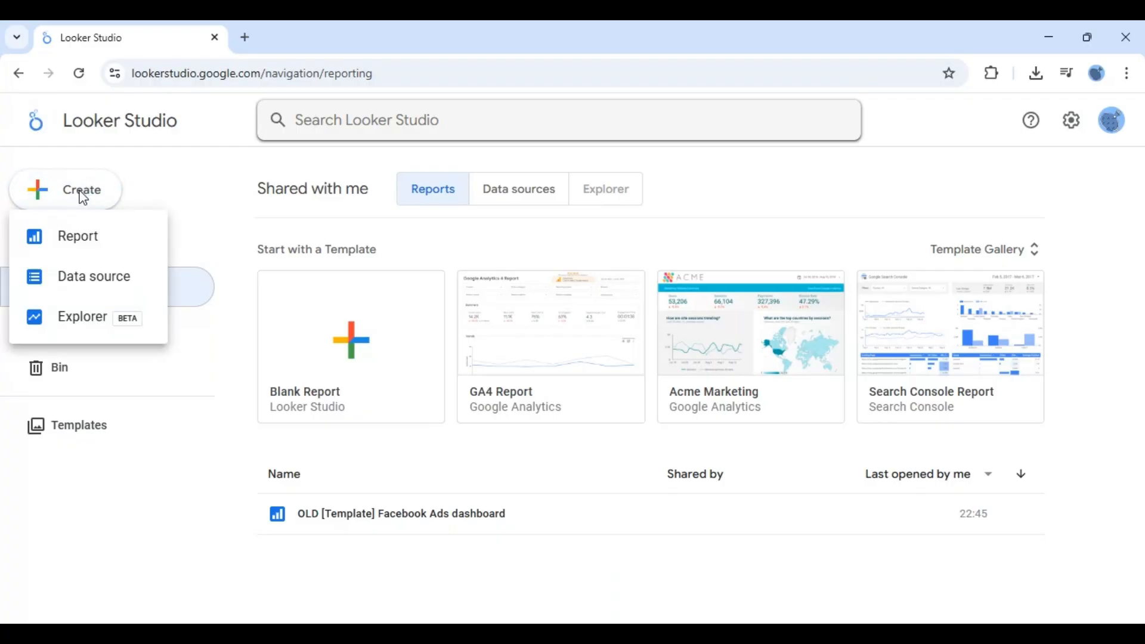
{"action": "left_click", "coordinate": [89, 281]}
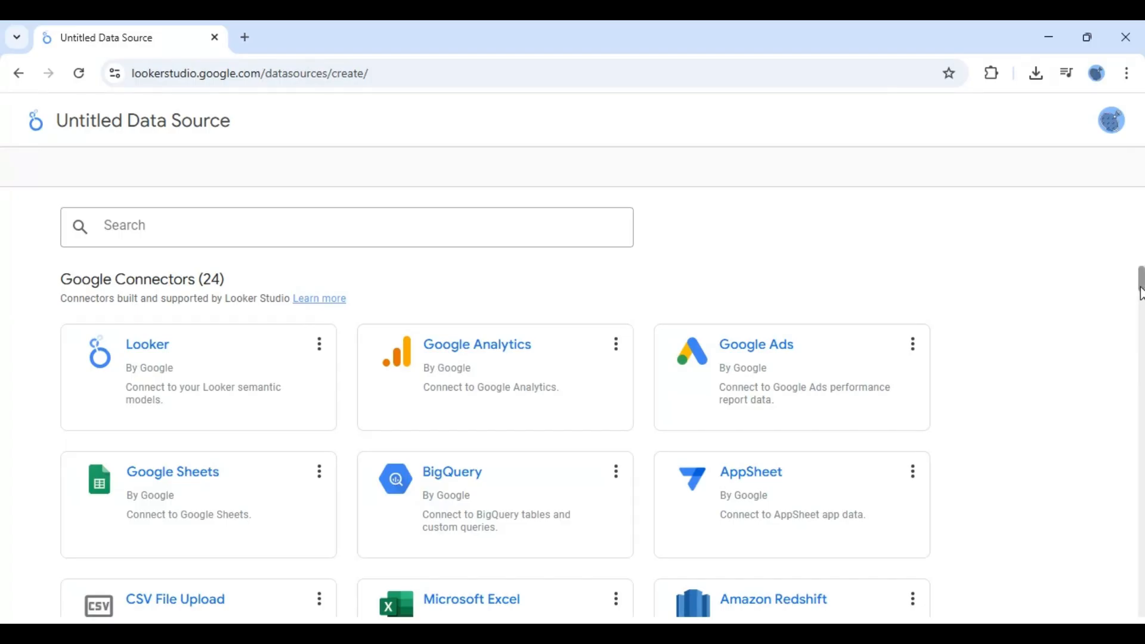
{"action": "scroll", "coordinate": [1141, 300], "scroll_direction": "down", "scroll_amount": 2}
{"action": "scroll", "coordinate": [1141, 302], "scroll_direction": "down", "scroll_amount": 2}
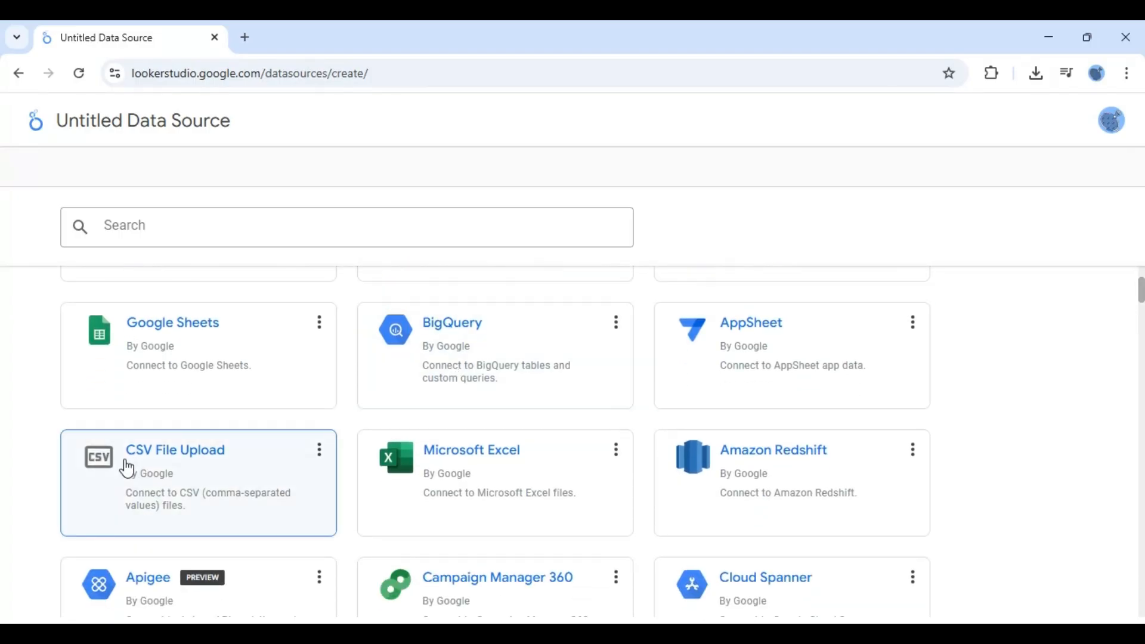
{"action": "left_click", "coordinate": [195, 473]}
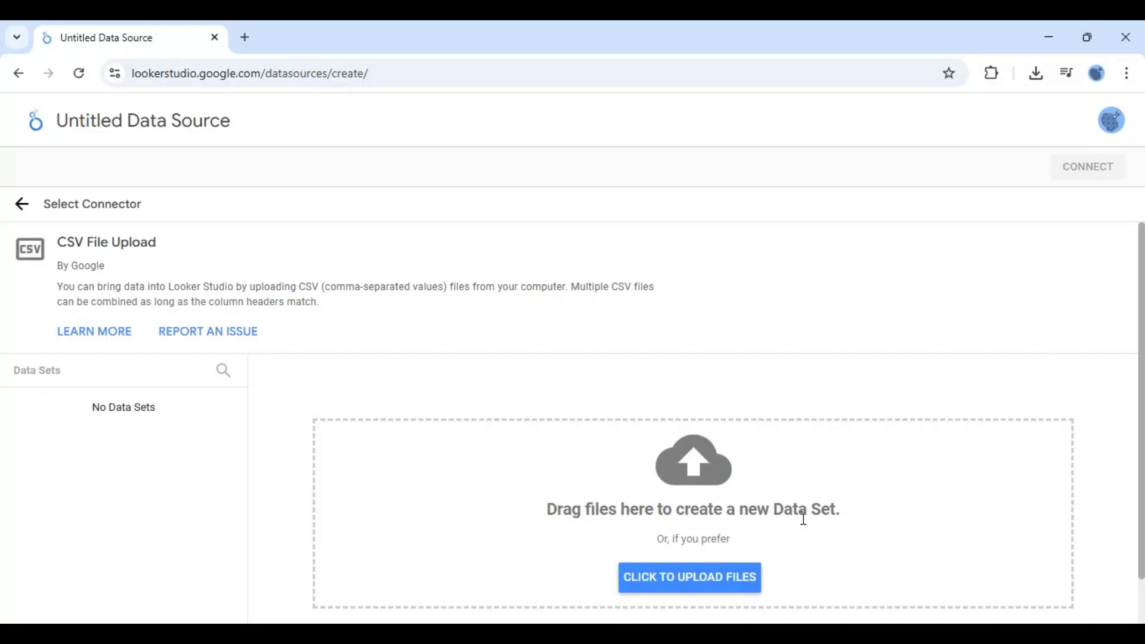
- Upload the Polish Property Sales.csv file and connect it as the data source
{"action": "scroll", "coordinate": [1142, 507], "scroll_direction": "down", "scroll_amount": 1}
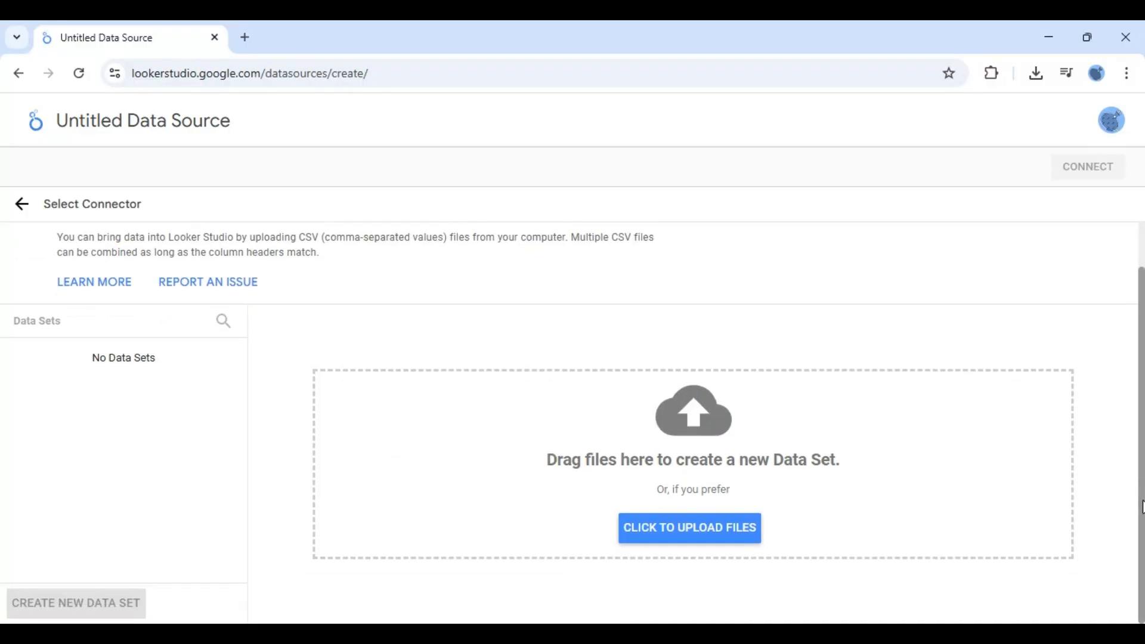
{"action": "left_click", "coordinate": [729, 529]}
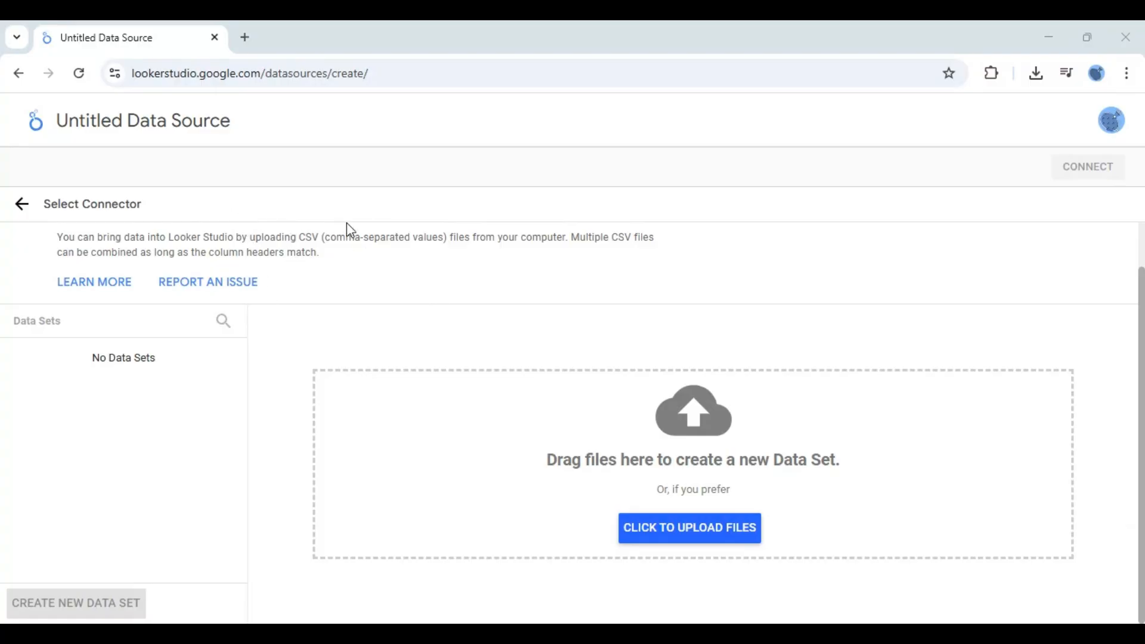
{"action": "left_click", "coordinate": [431, 394]}
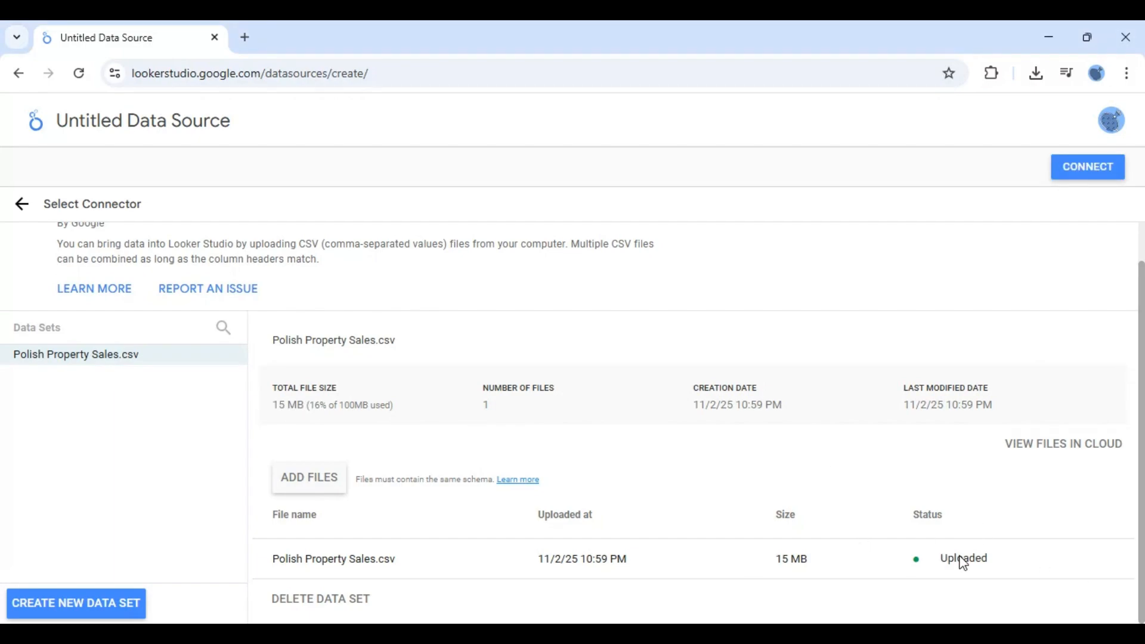
{"action": "left_click", "coordinate": [1096, 172]}
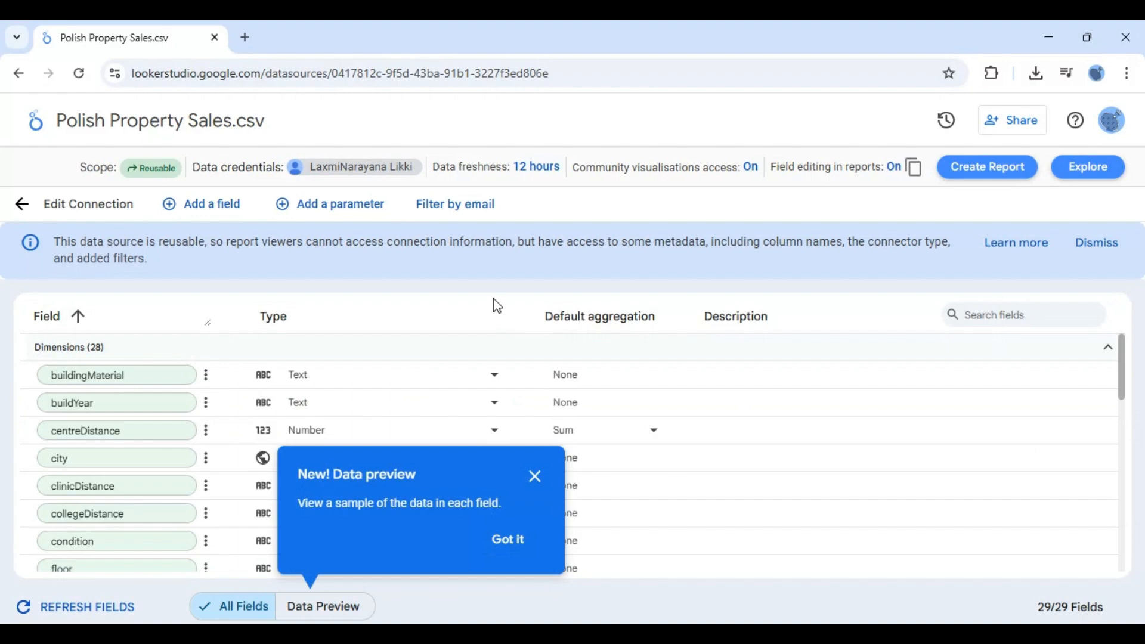
- Close the data preview tip and try switching the data credentials to Viewer's Credentials before cancelling
{"action": "mouse_move", "coordinate": [125, 168]}
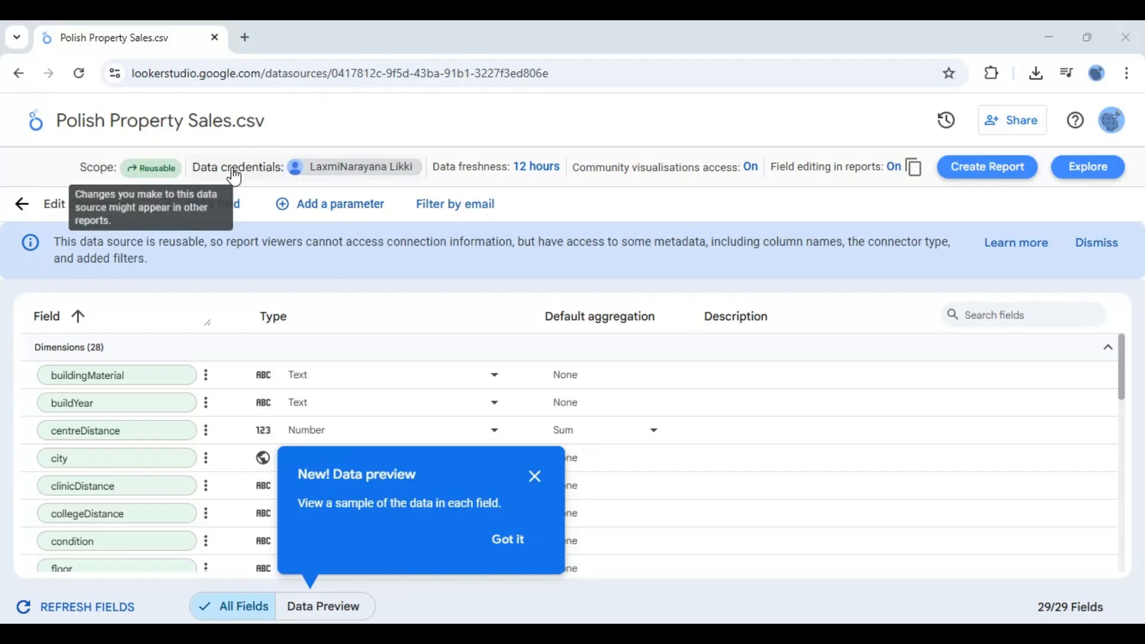
{"action": "left_click", "coordinate": [333, 172]}
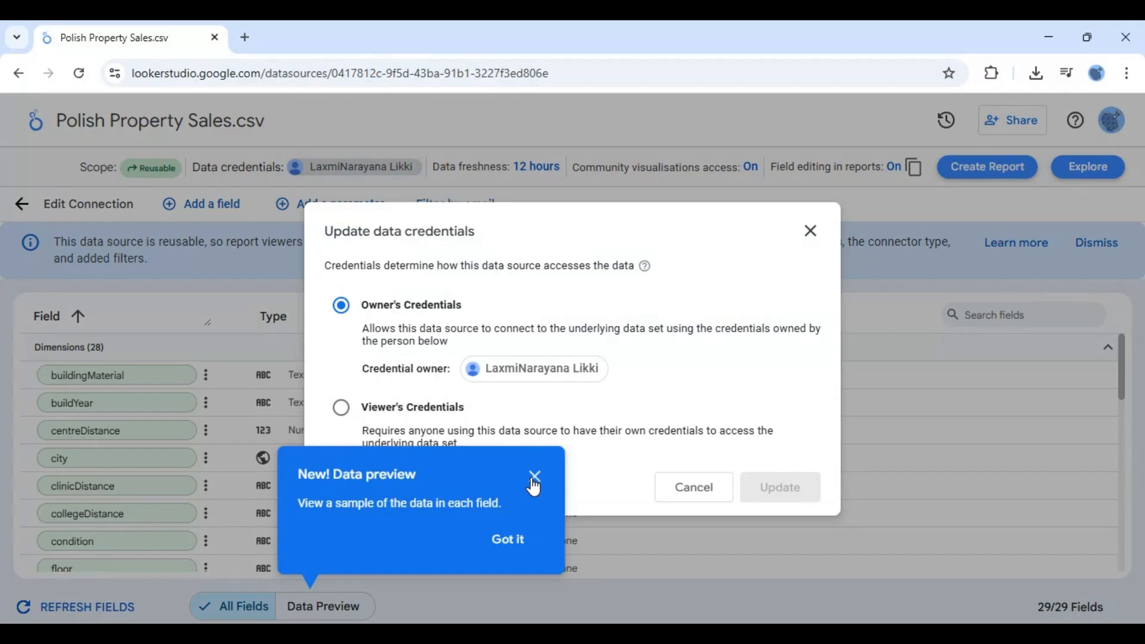
{"action": "left_click", "coordinate": [534, 488]}
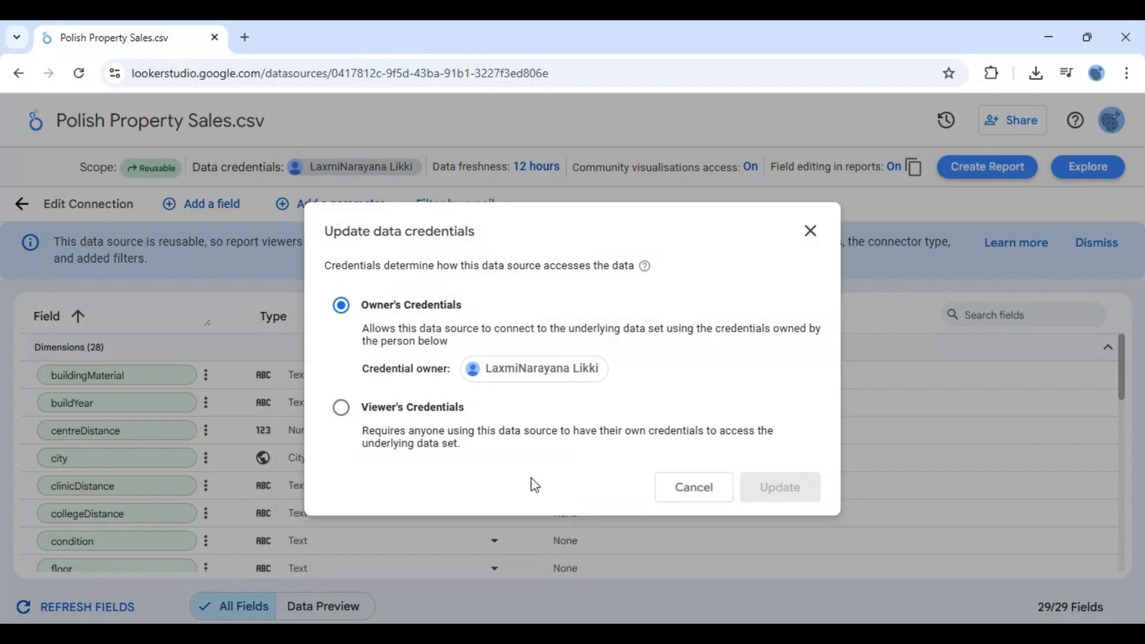
{"action": "left_click", "coordinate": [340, 408]}
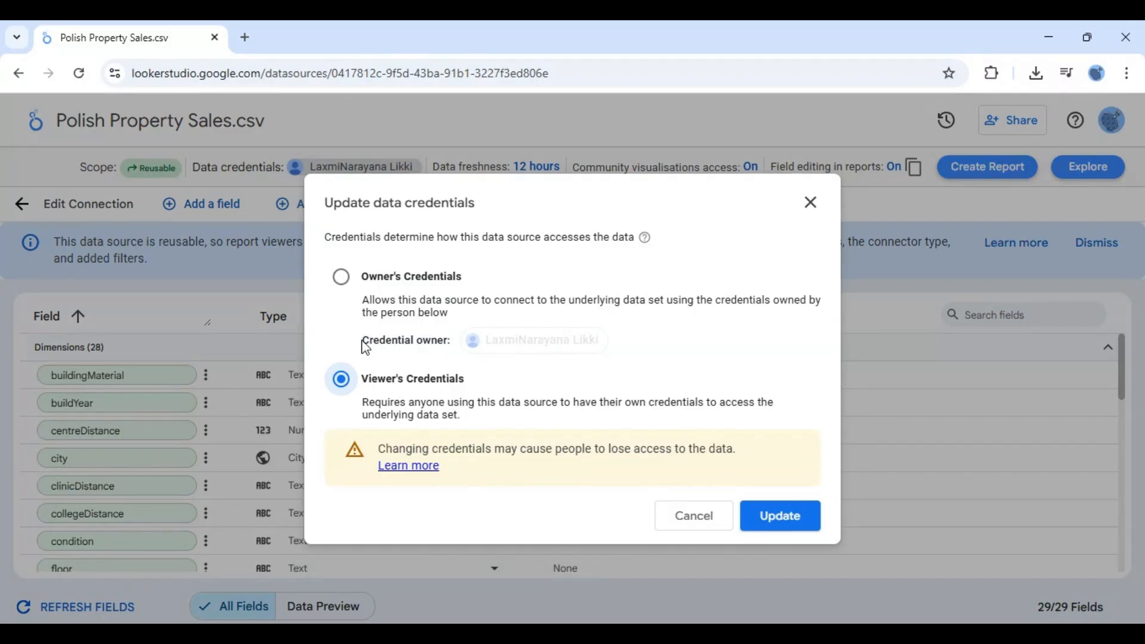
{"action": "left_click", "coordinate": [346, 286]}
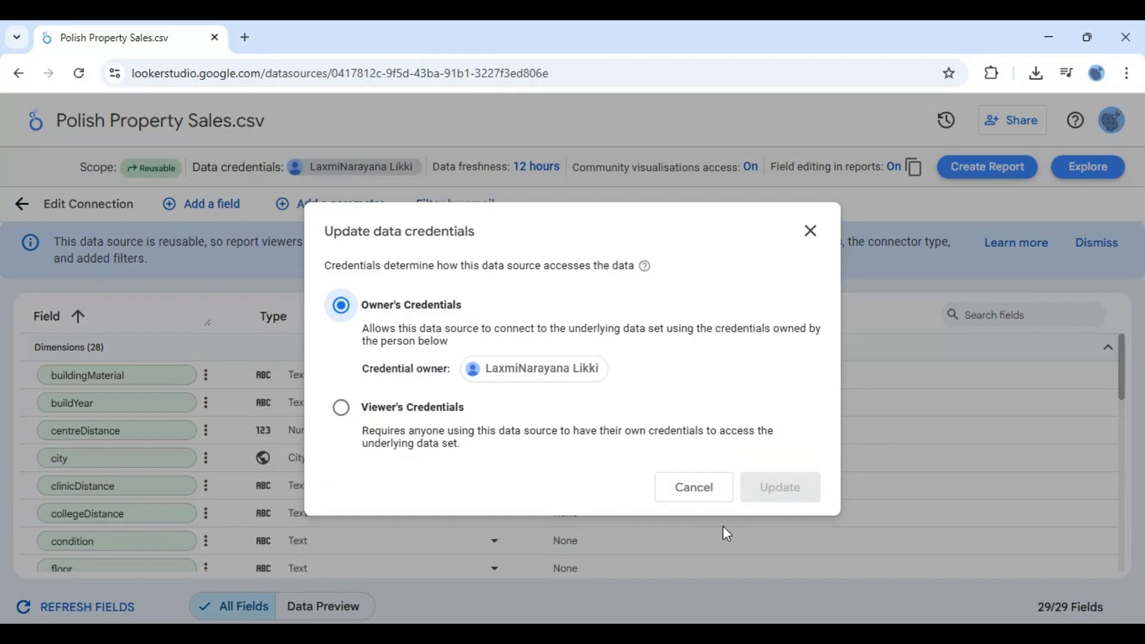
{"action": "left_click", "coordinate": [693, 488]}
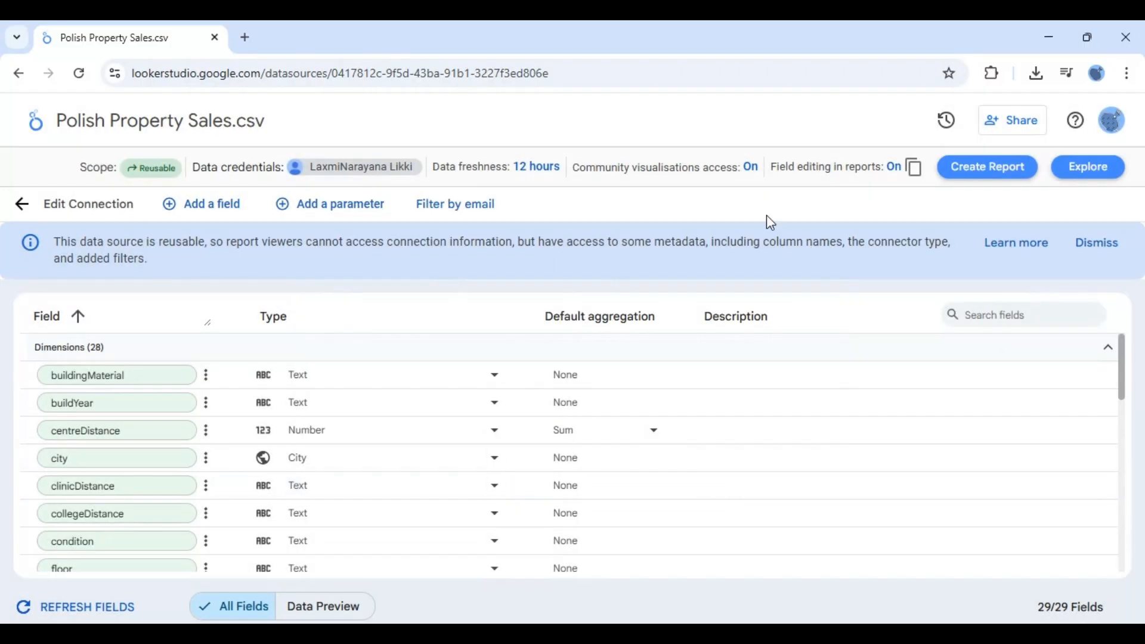
- Check the data freshness setting and dismiss the reusable data source notice
{"action": "left_click", "coordinate": [514, 179]}
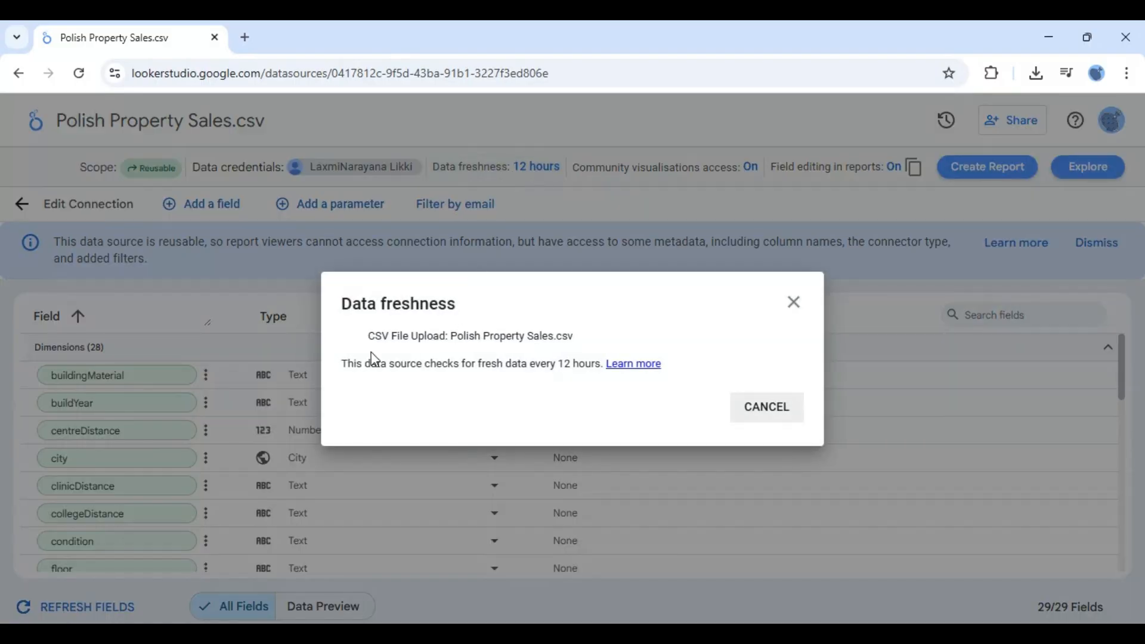
{"action": "left_click", "coordinate": [766, 418]}
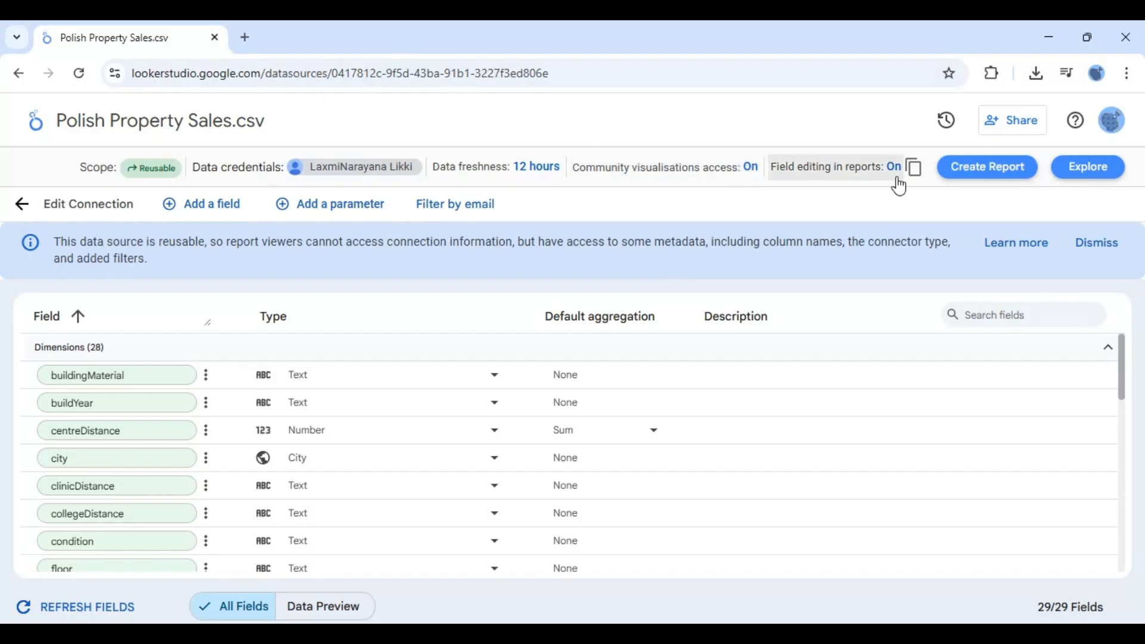
{"action": "left_click", "coordinate": [1096, 244]}
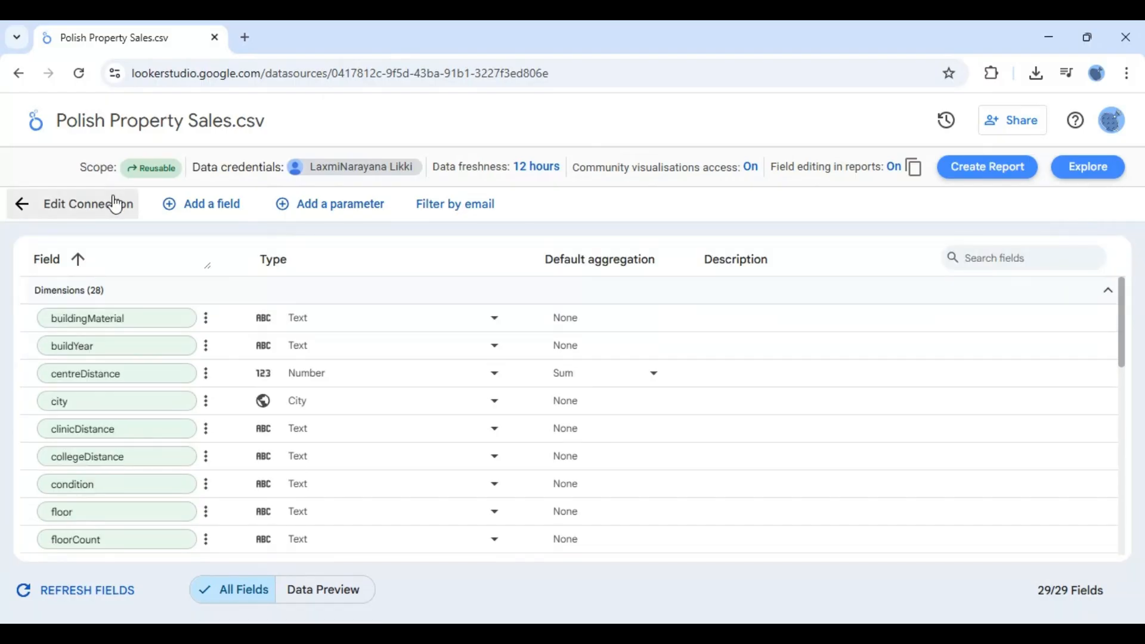
{"action": "left_click", "coordinate": [224, 214]}
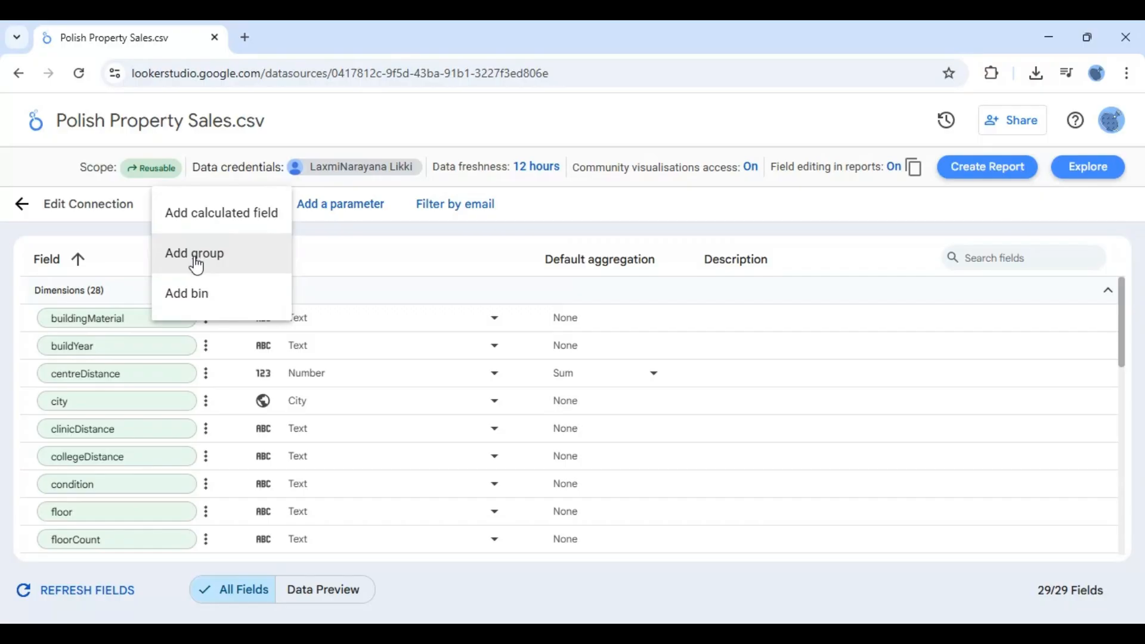
{"action": "left_click", "coordinate": [209, 220]}
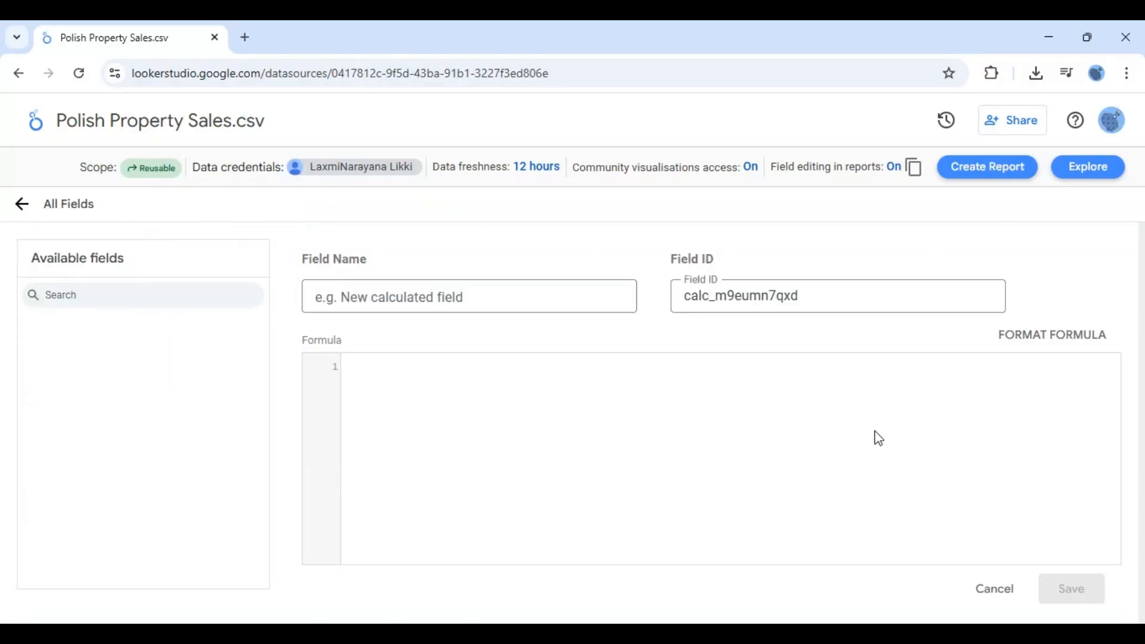
{"action": "left_click", "coordinate": [992, 592]}
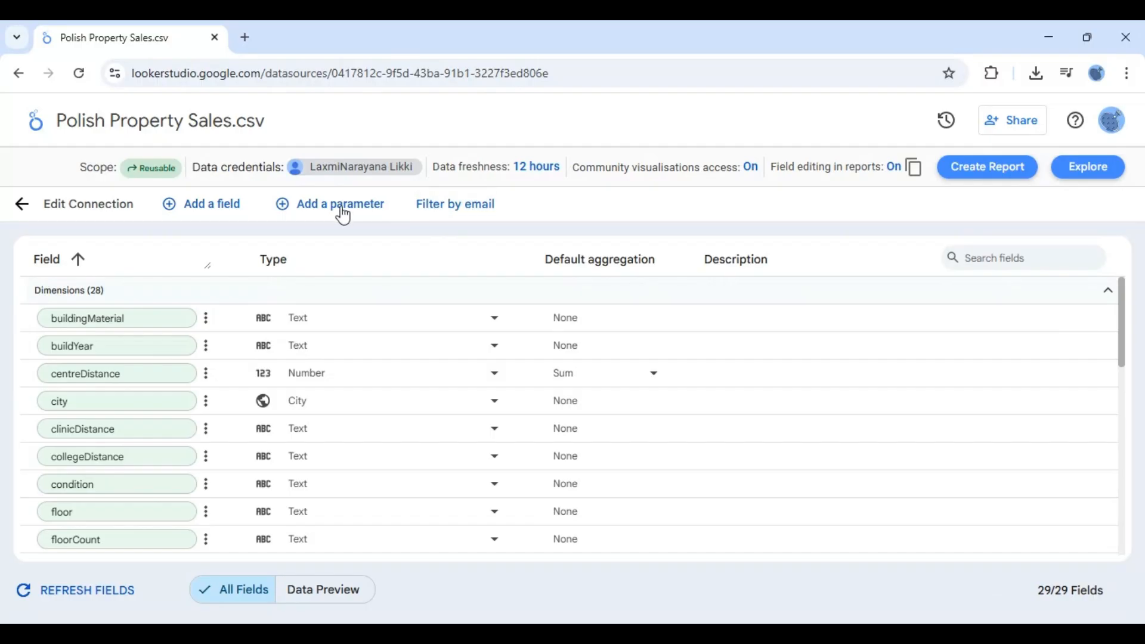
- Review the Filter by email option and browse the full list of dimensions and metrics
{"action": "left_click", "coordinate": [468, 203]}
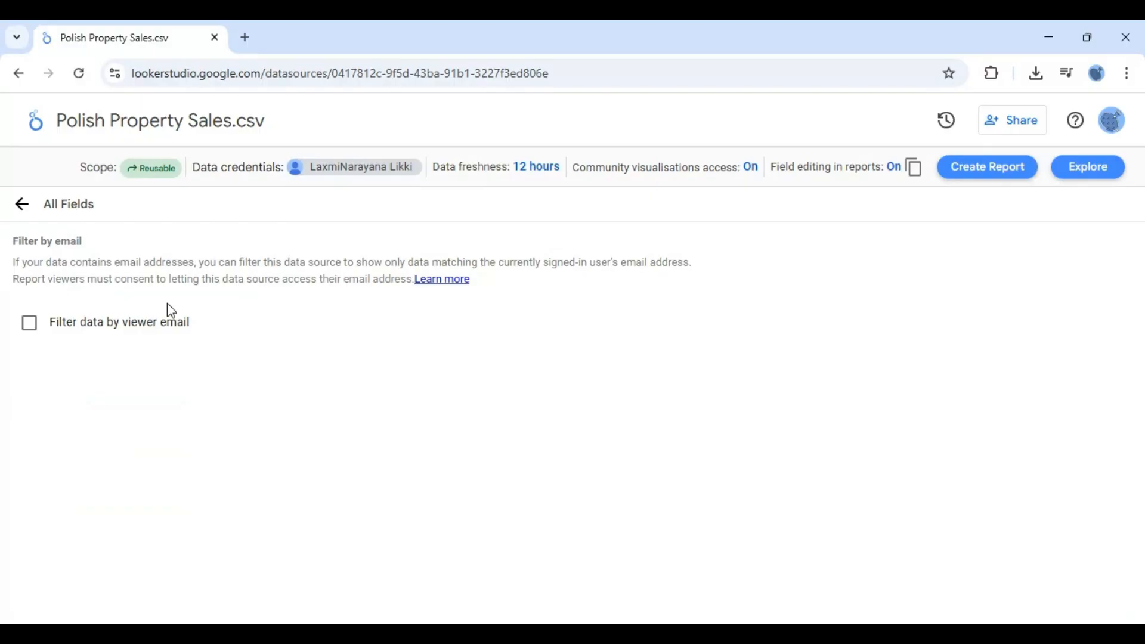
{"action": "left_click", "coordinate": [23, 209]}
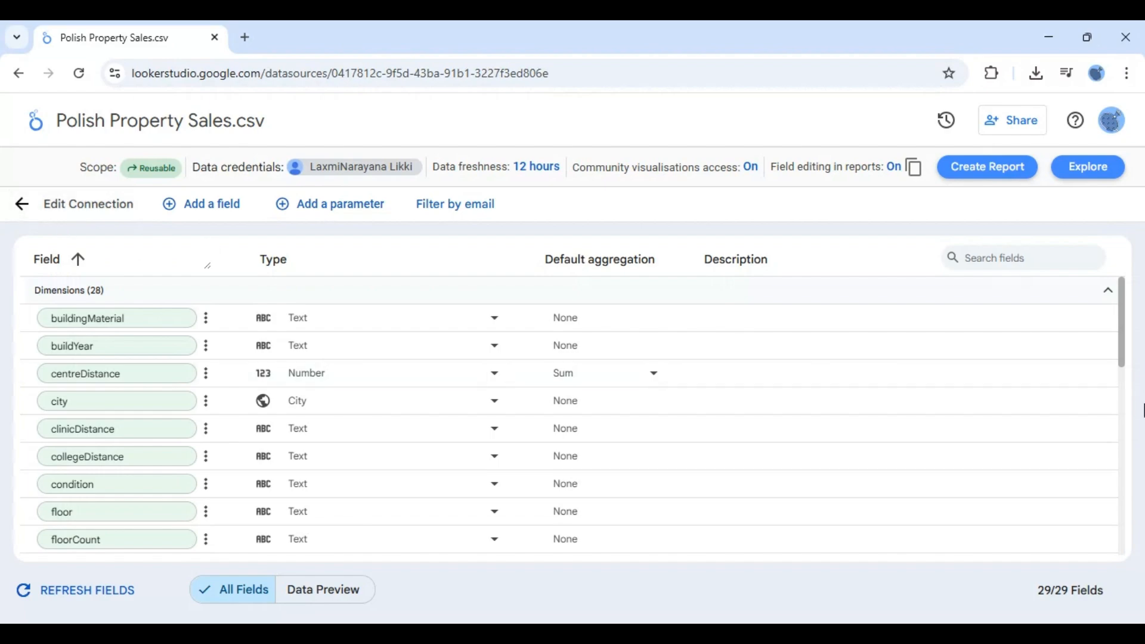
{"action": "left_click_drag", "start_coordinate": [1125, 337], "coordinate": [1124, 550]}
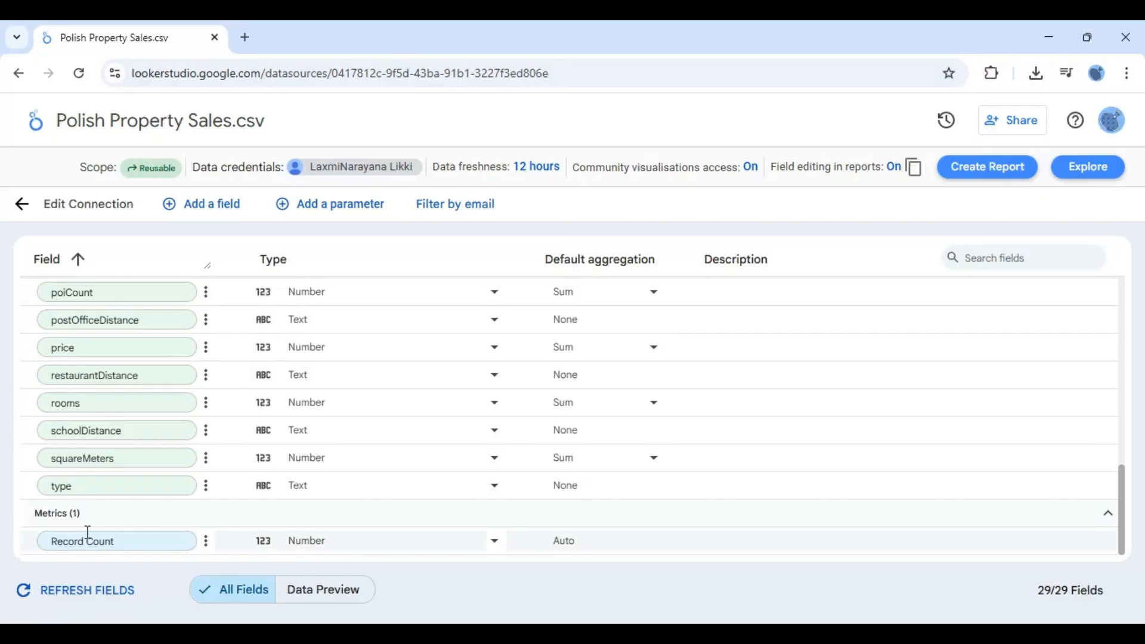
{"action": "left_click", "coordinate": [123, 538]}
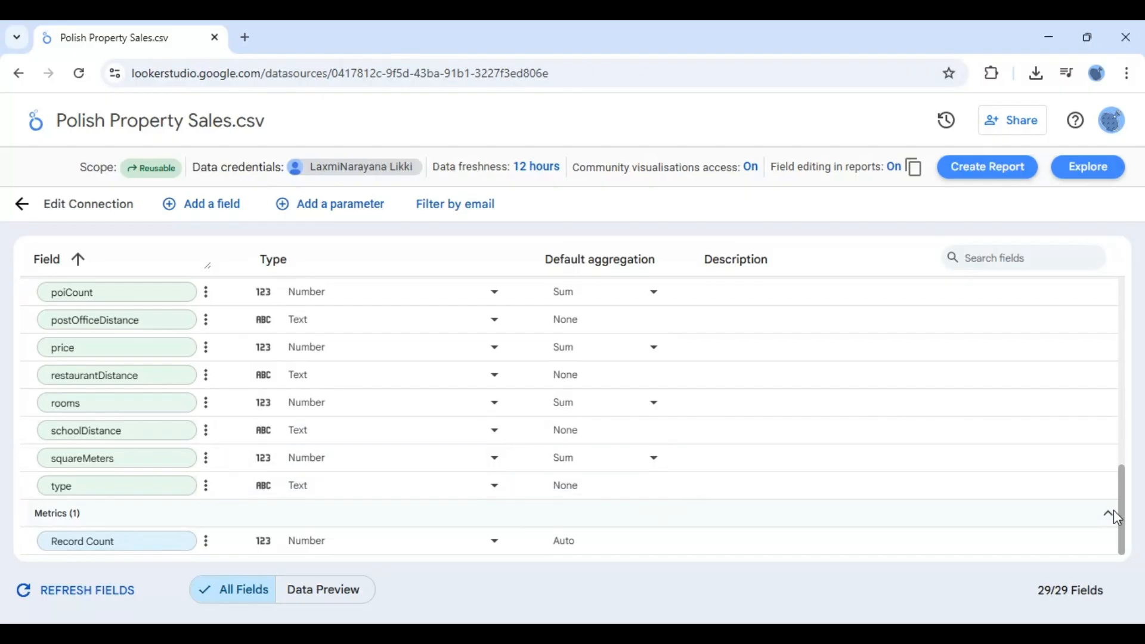
{"action": "left_click_drag", "start_coordinate": [1124, 524], "coordinate": [1117, 289]}
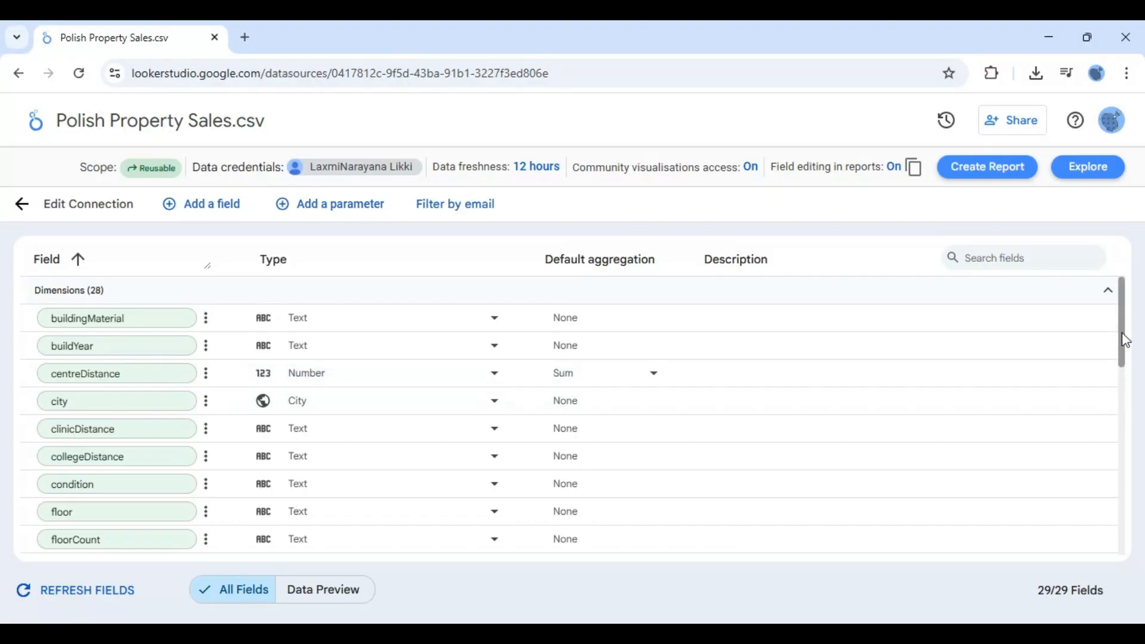
- Change the latitude field's type to the Geo type Latitude, Longitude
{"action": "left_click_drag", "start_coordinate": [1122, 340], "coordinate": [1125, 444]}
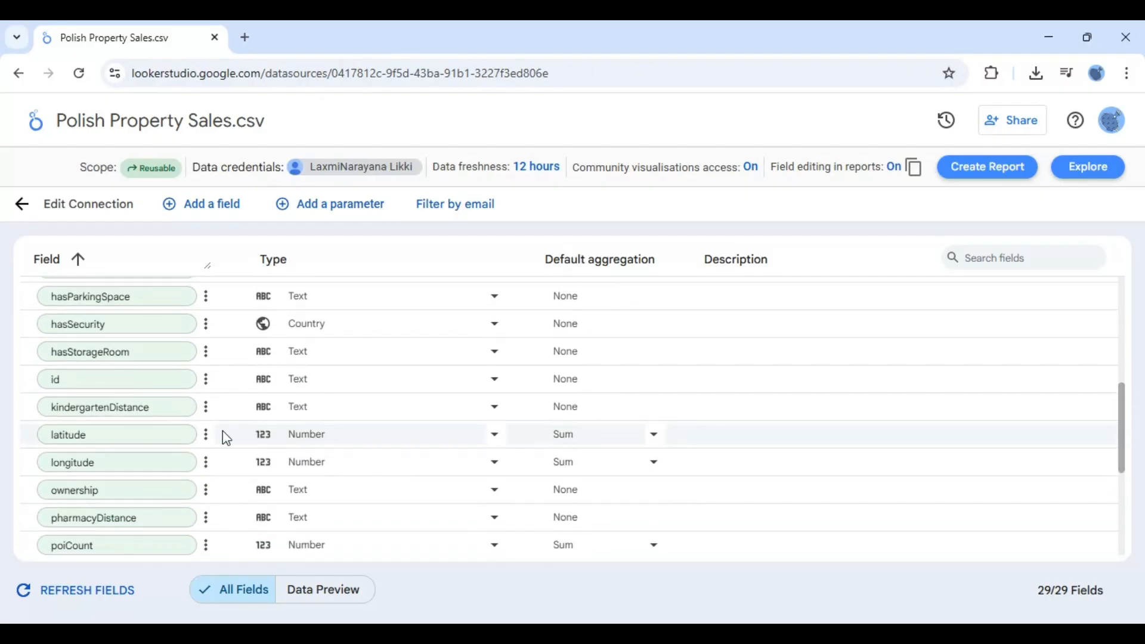
{"action": "left_click", "coordinate": [265, 442]}
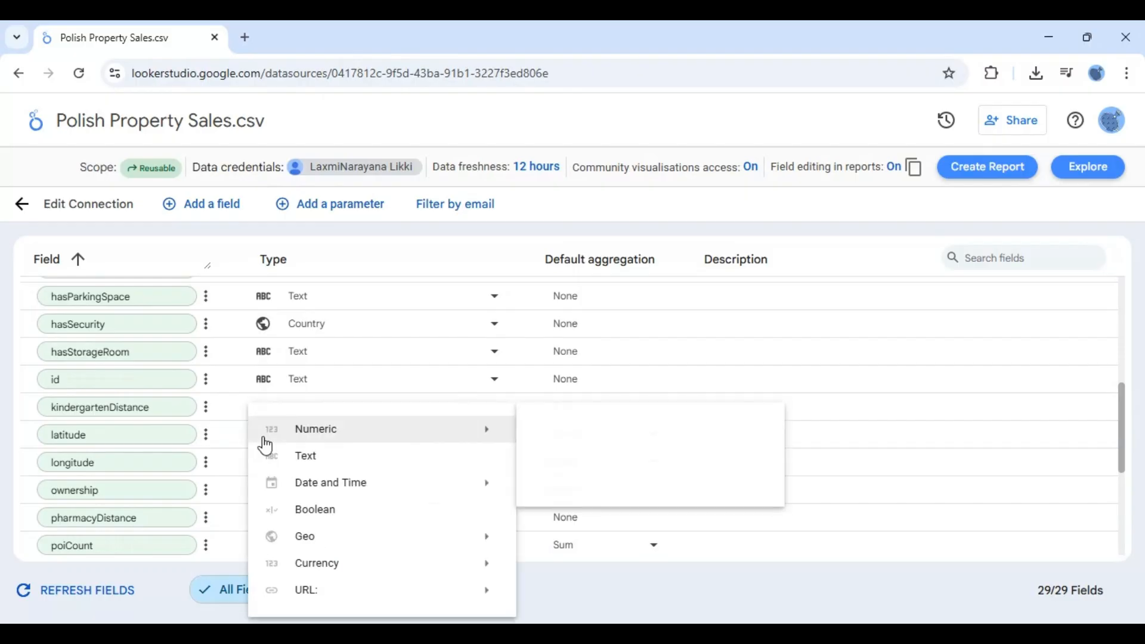
{"action": "mouse_move", "coordinate": [328, 542]}
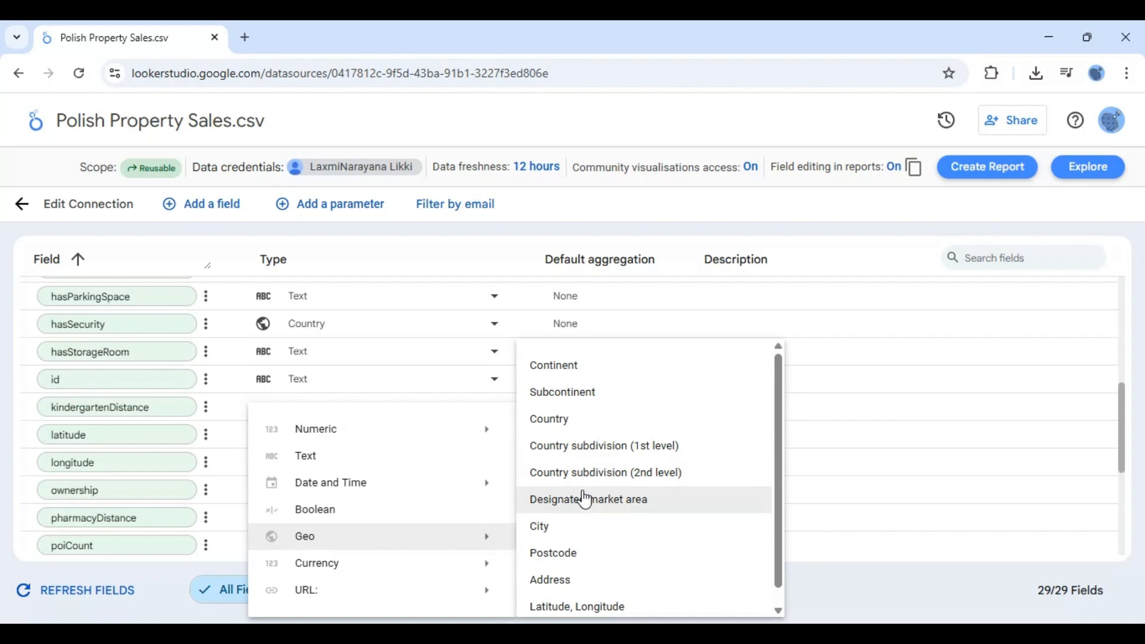
{"action": "left_click_drag", "start_coordinate": [779, 445], "coordinate": [778, 468]}
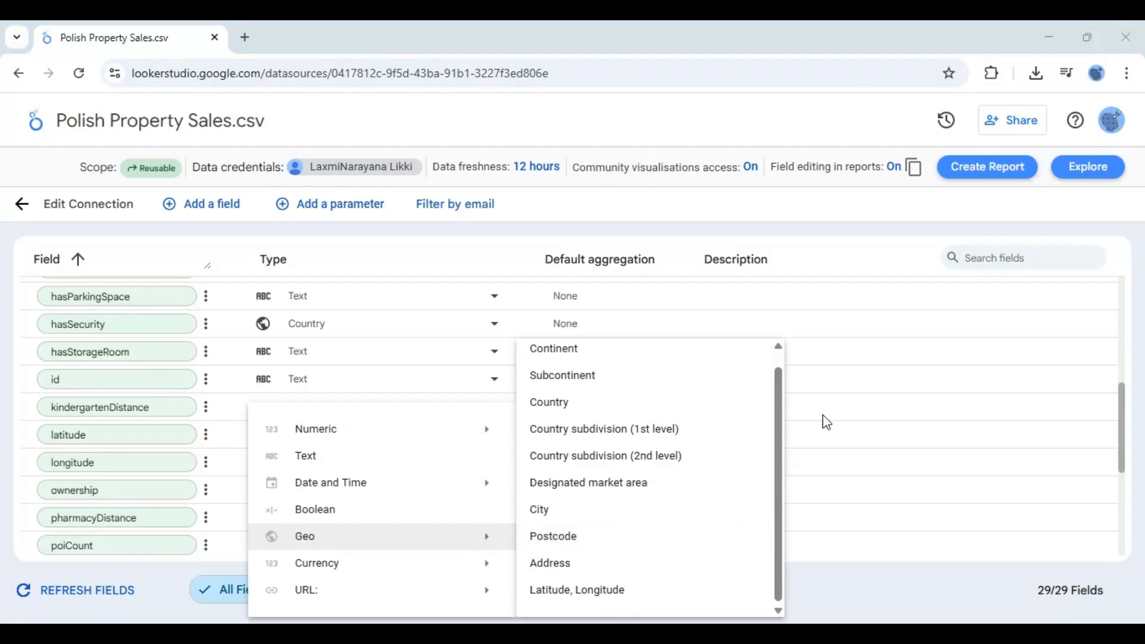
{"action": "left_click", "coordinate": [570, 591]}
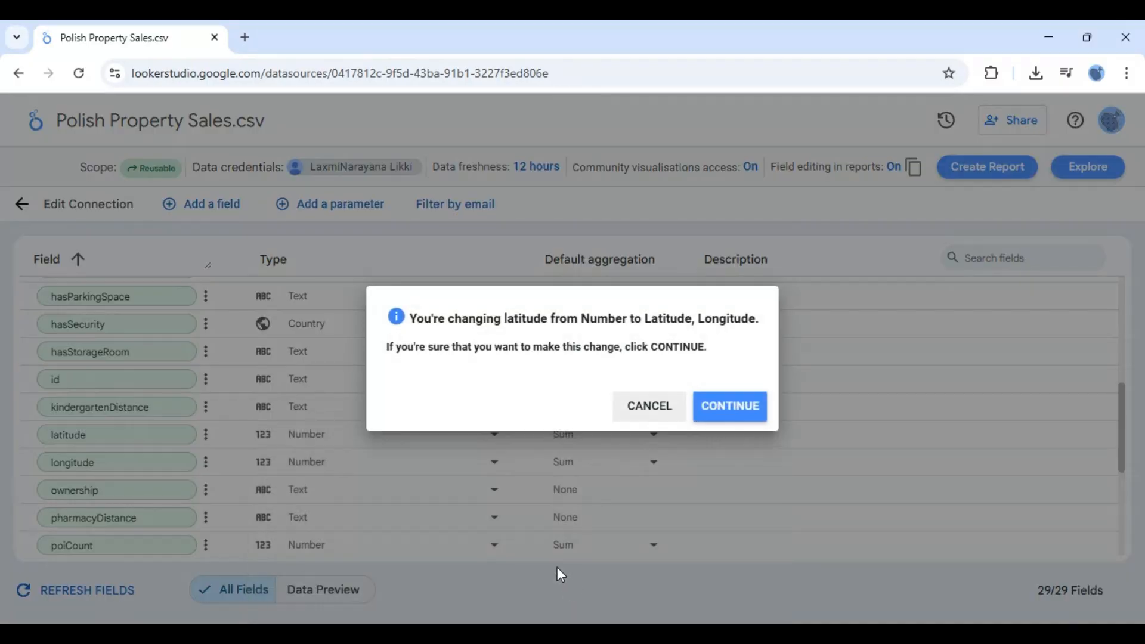
{"action": "left_click", "coordinate": [741, 412]}
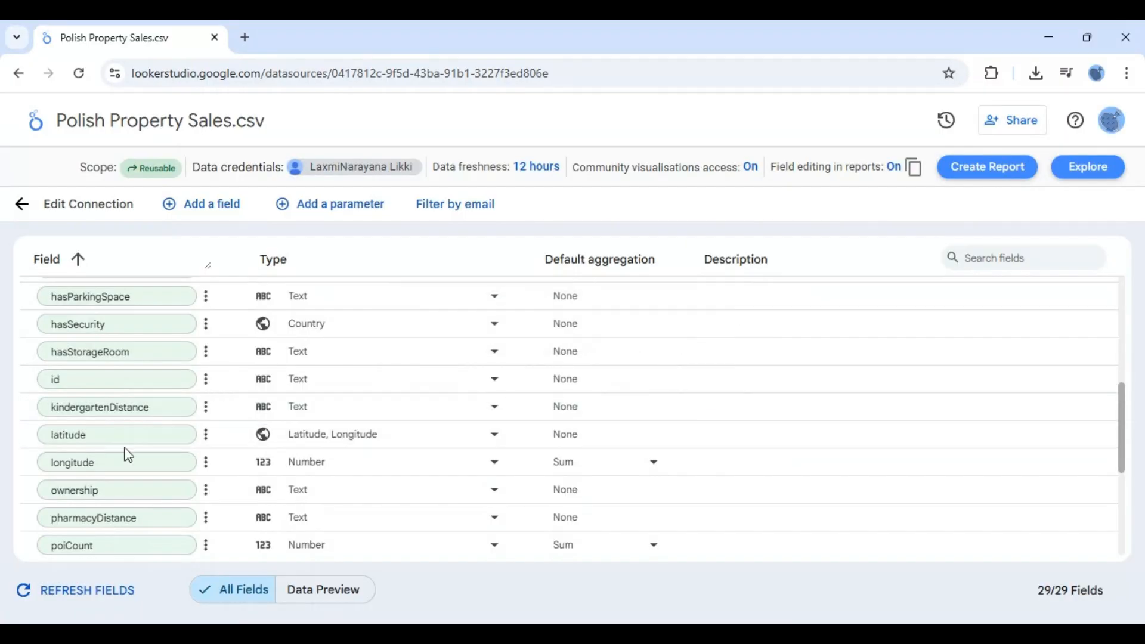
- Change the longitude field's type to the Geo type Latitude, Longitude and confirm the change
{"action": "left_click", "coordinate": [266, 473]}
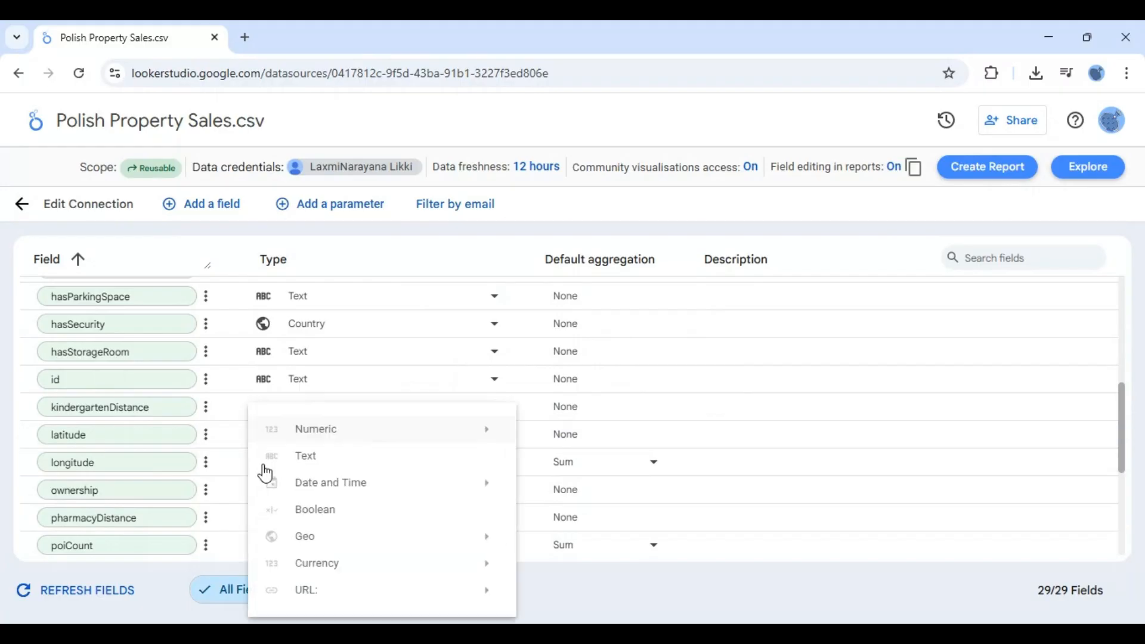
{"action": "mouse_move", "coordinate": [362, 564]}
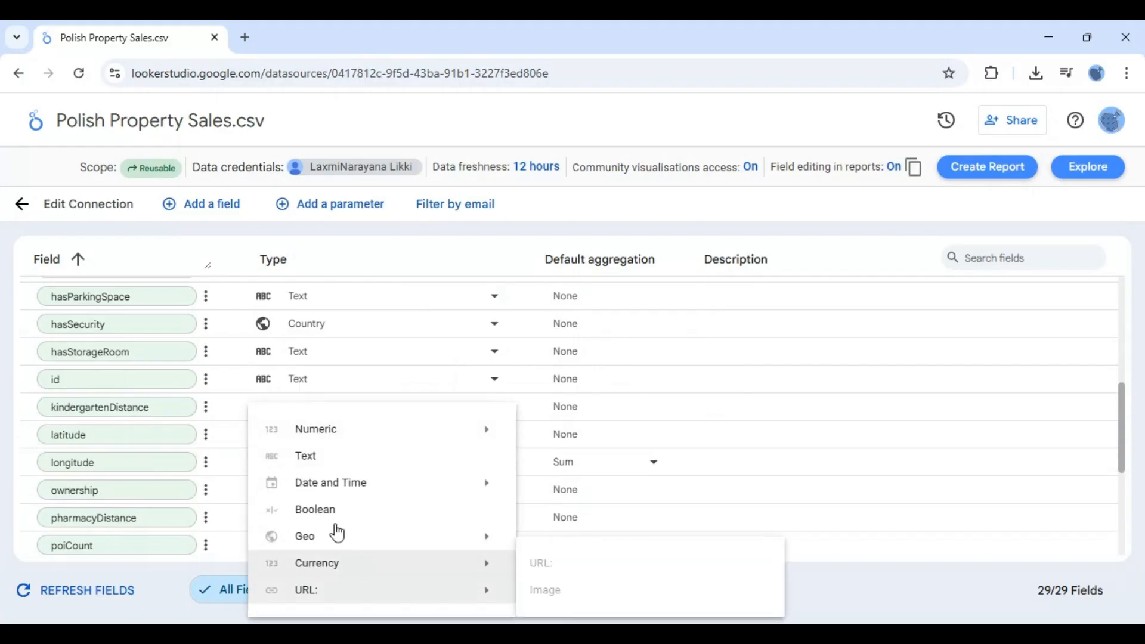
{"action": "mouse_move", "coordinate": [465, 543]}
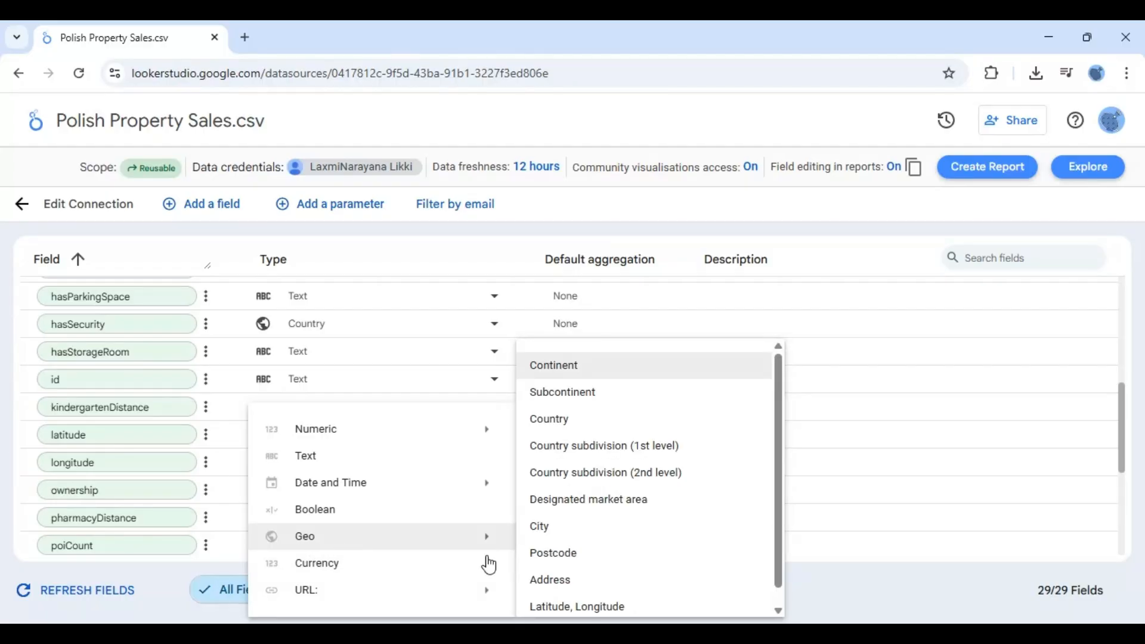
{"action": "left_click", "coordinate": [582, 604]}
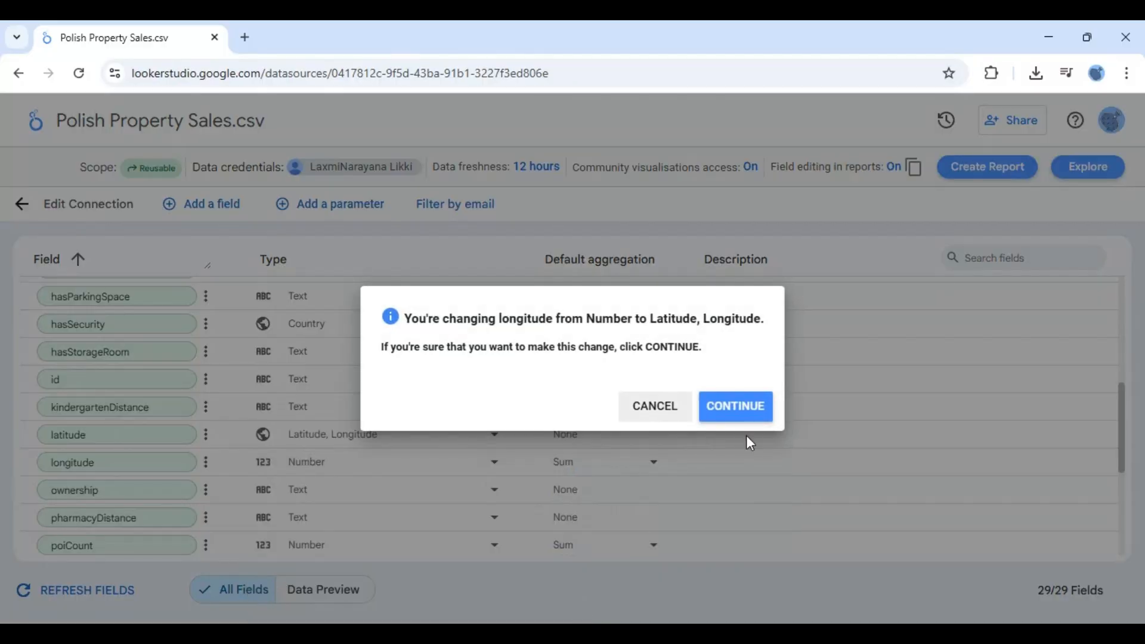
{"action": "left_click", "coordinate": [744, 406]}
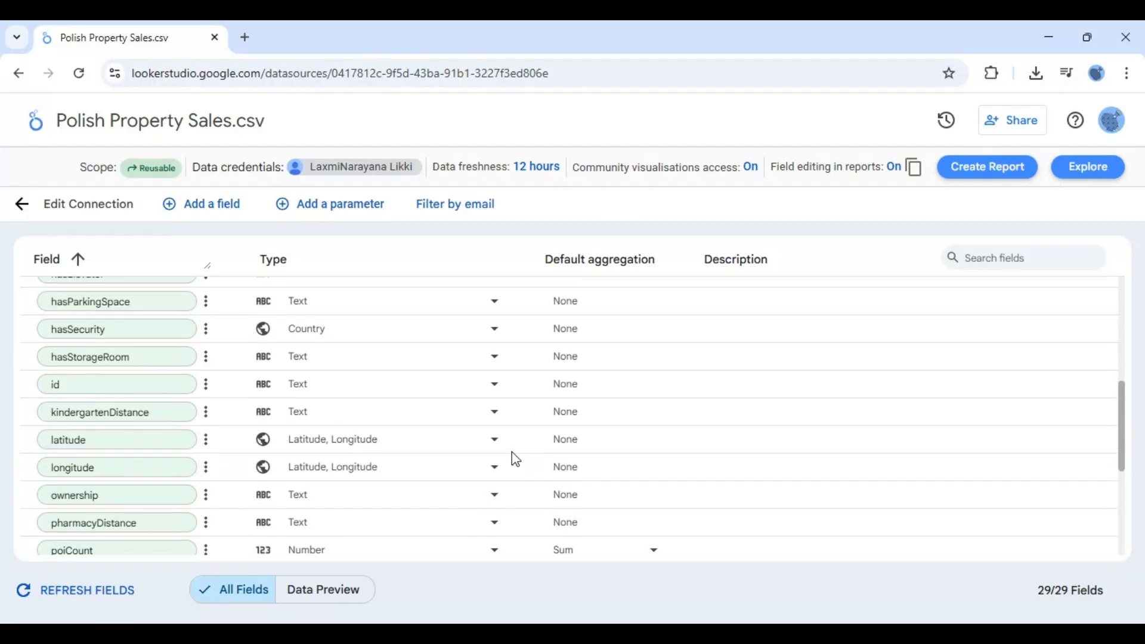
- Scroll through the field list, then create a new report from the data source and cancel the add-data prompt
{"action": "scroll", "coordinate": [514, 459], "scroll_direction": "up", "scroll_amount": 6}
{"action": "scroll", "coordinate": [514, 461], "scroll_direction": "down", "scroll_amount": 5}
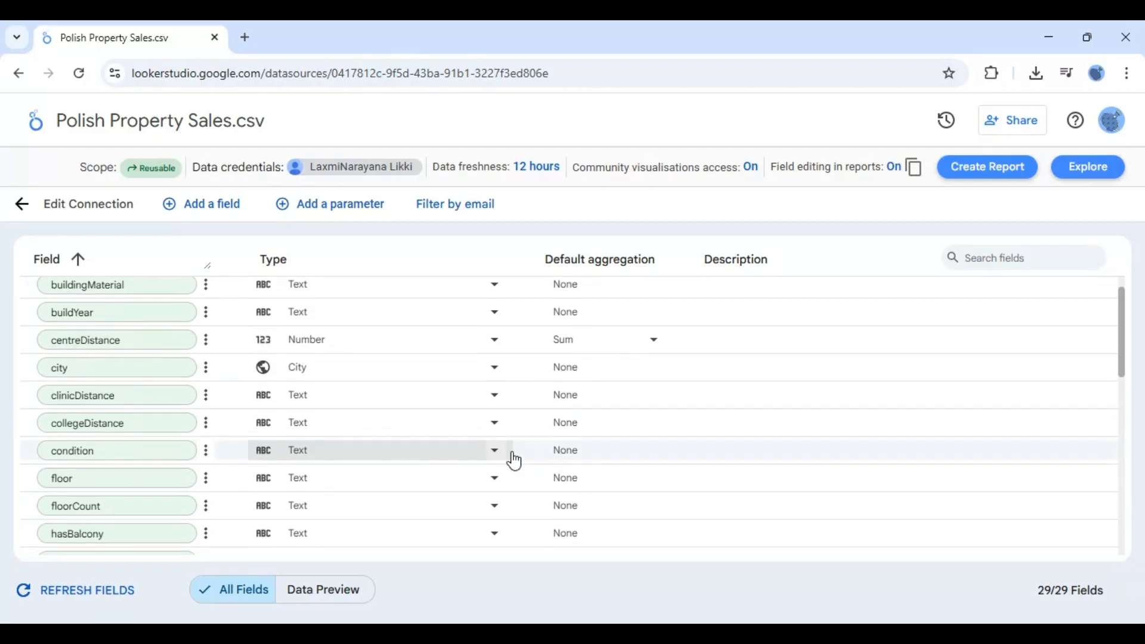
{"action": "scroll", "coordinate": [514, 461], "scroll_direction": "down", "scroll_amount": 5}
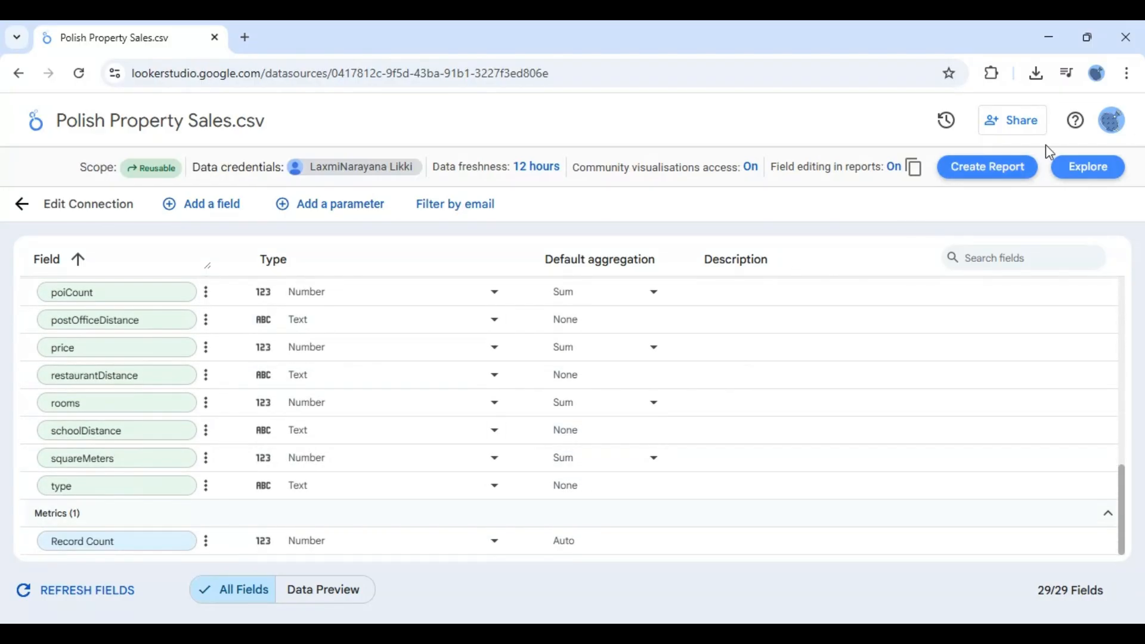
{"action": "left_click", "coordinate": [999, 175]}
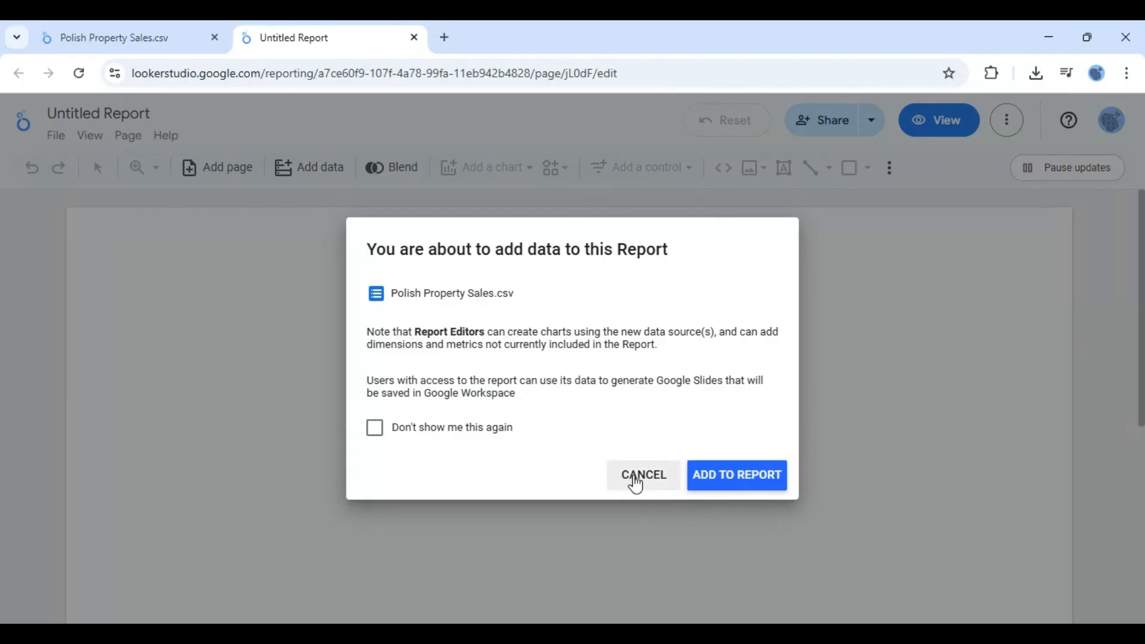
{"action": "left_click", "coordinate": [639, 477]}
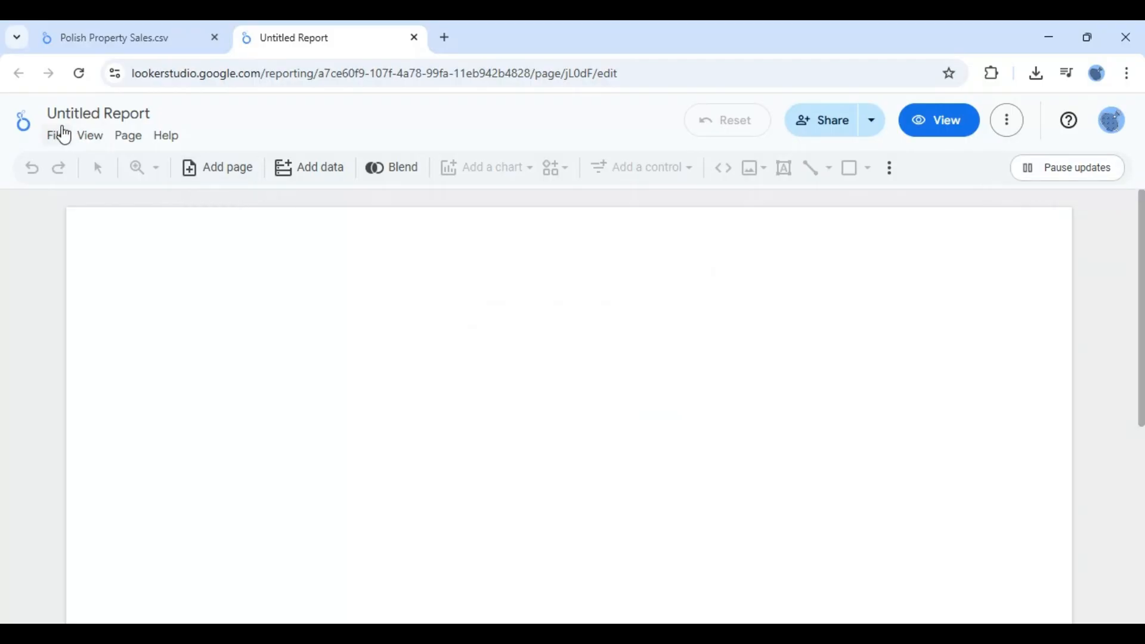
- Add the Polish Property Sales.csv data source to the report from My data sources, opting not to show the notice again
{"action": "left_click", "coordinate": [58, 138]}
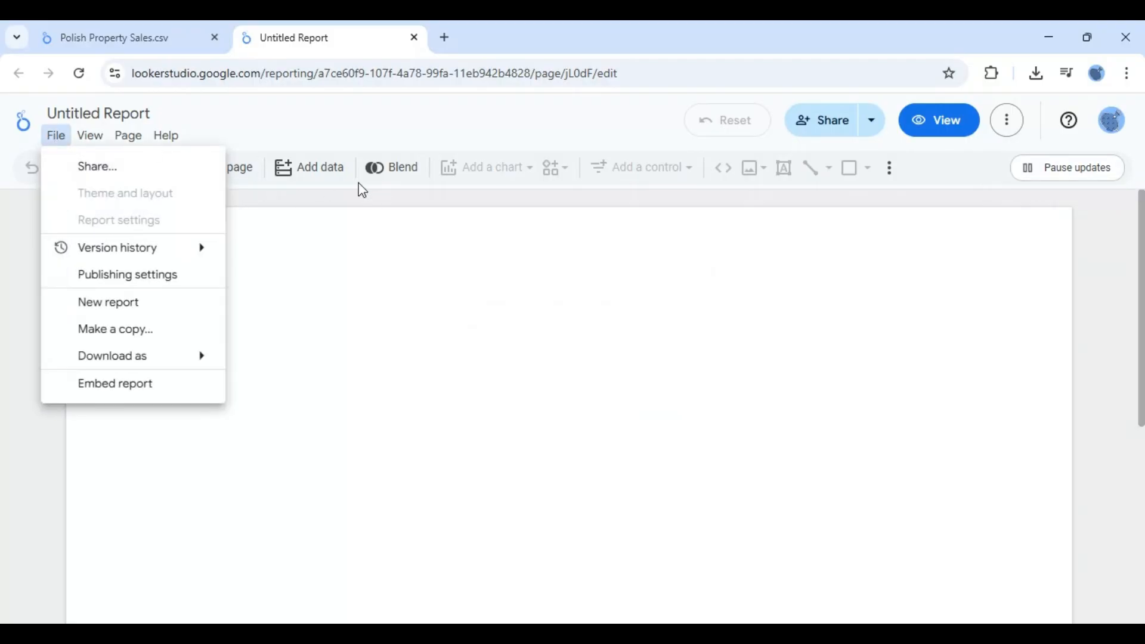
{"action": "left_click", "coordinate": [310, 173]}
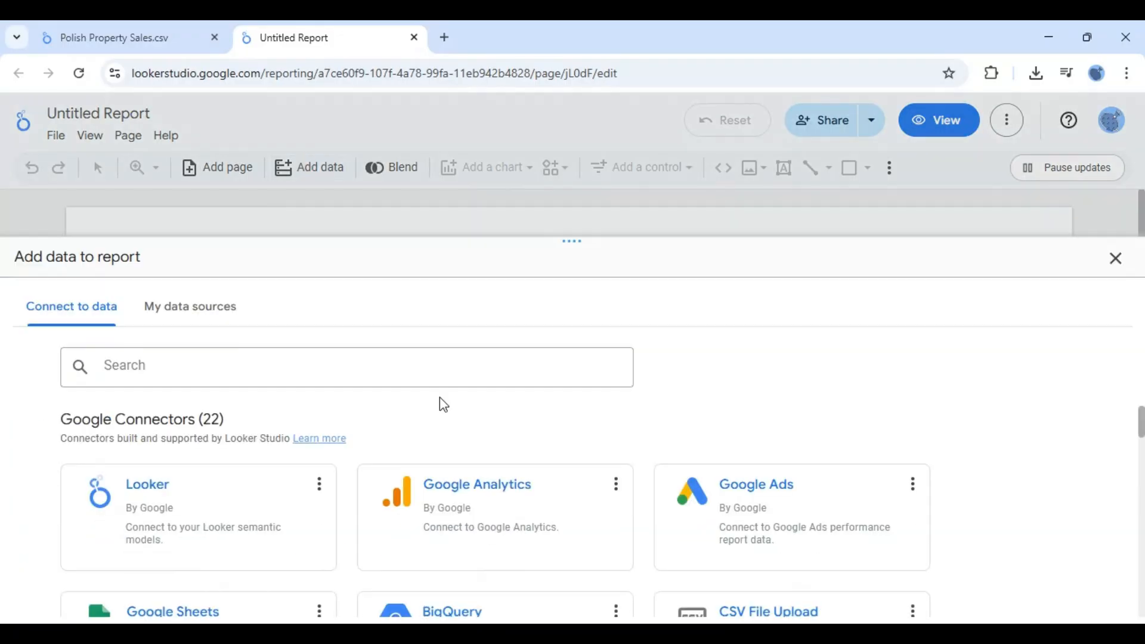
{"action": "left_click", "coordinate": [197, 306]}
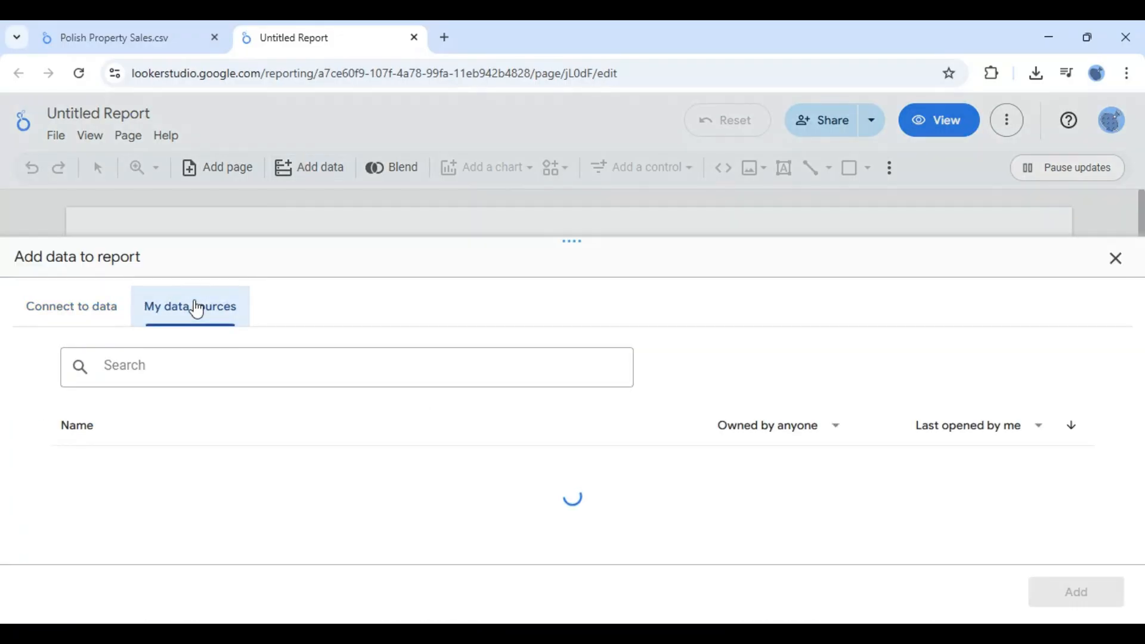
{"action": "left_click", "coordinate": [159, 465]}
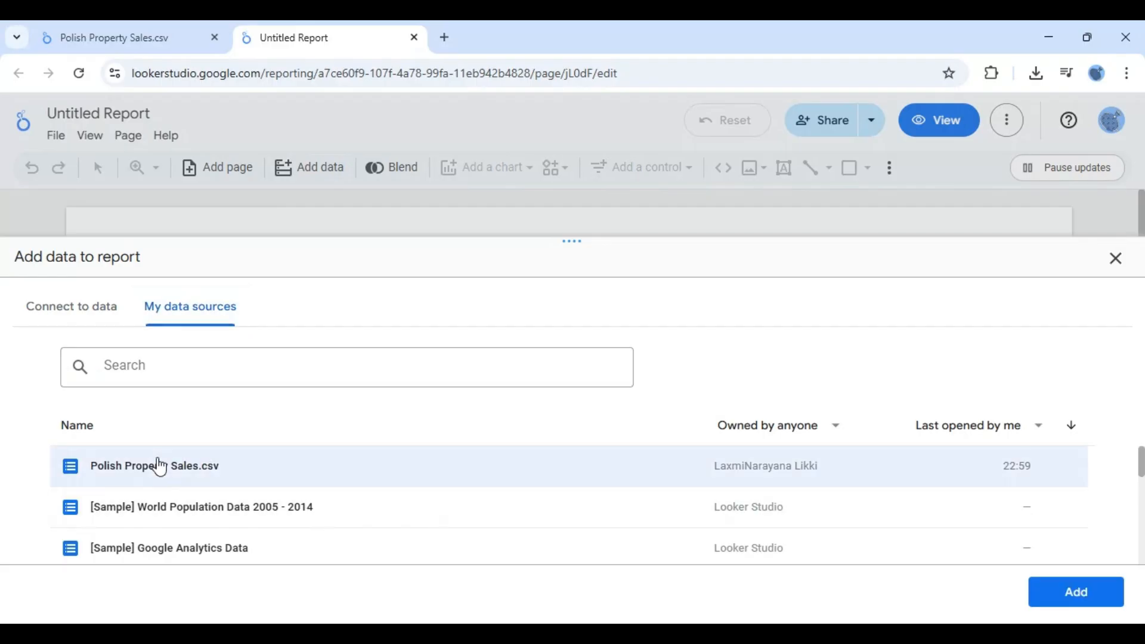
{"action": "left_click", "coordinate": [1089, 594]}
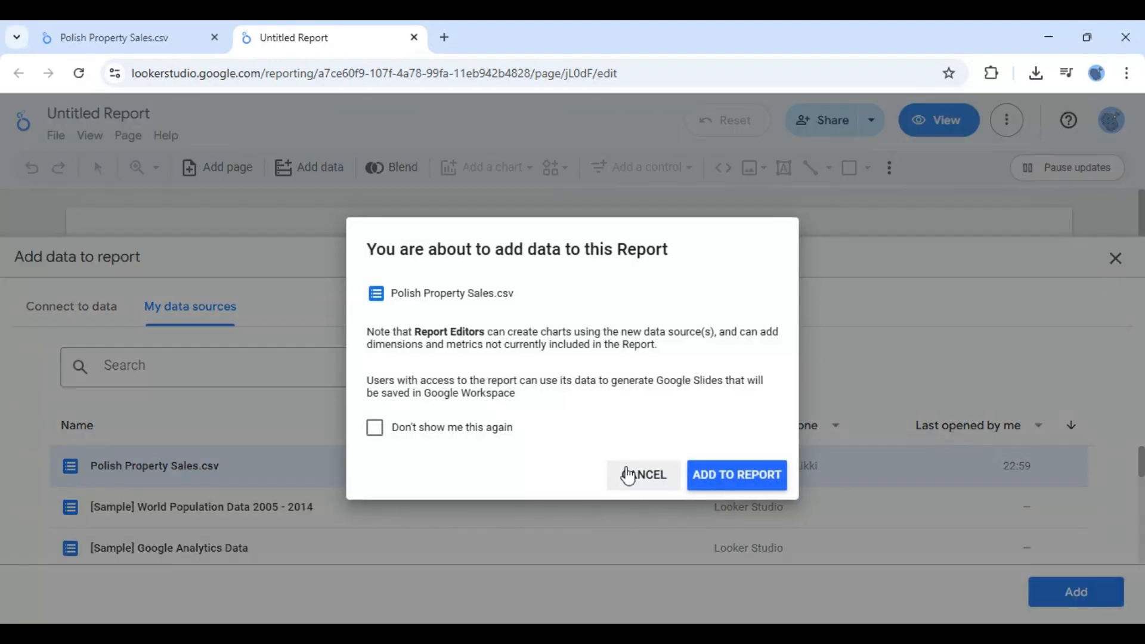
{"action": "left_click", "coordinate": [430, 431]}
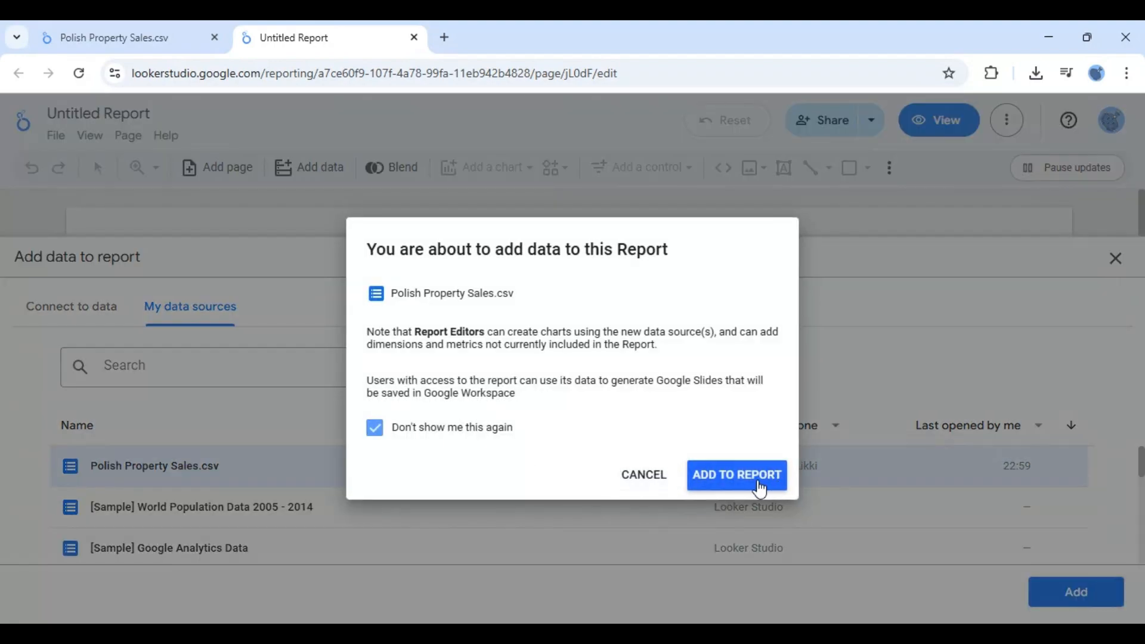
{"action": "left_click", "coordinate": [737, 477]}
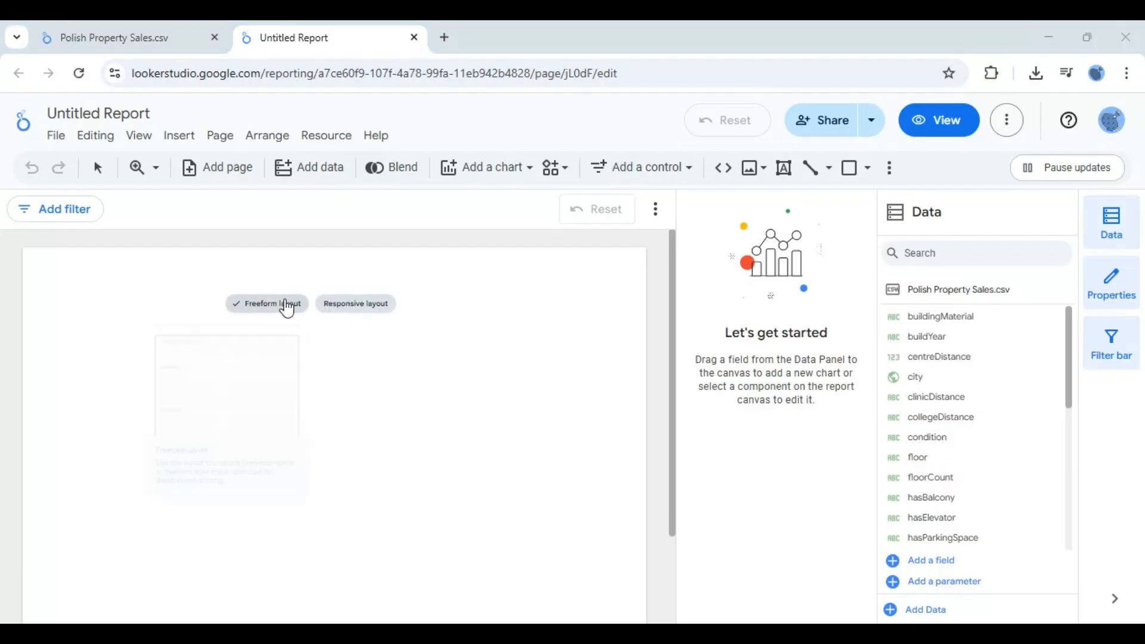
- Replace the default table's id dimension with the city field
{"action": "left_click", "coordinate": [285, 305]}
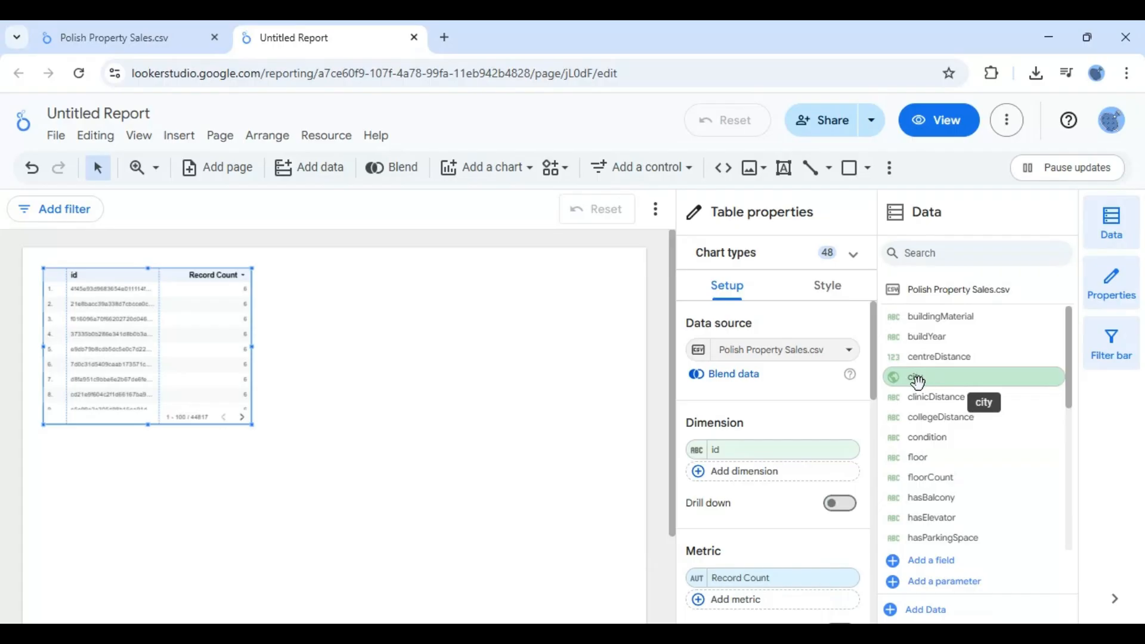
{"action": "left_click_drag", "start_coordinate": [922, 380], "coordinate": [733, 463]}
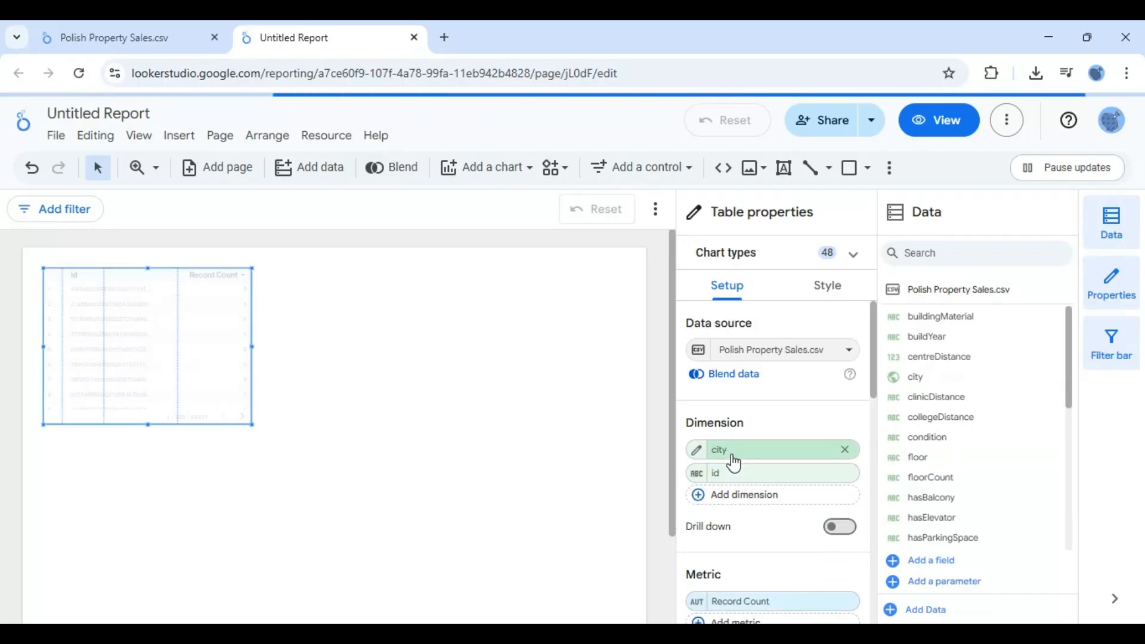
{"action": "left_click", "coordinate": [844, 474]}
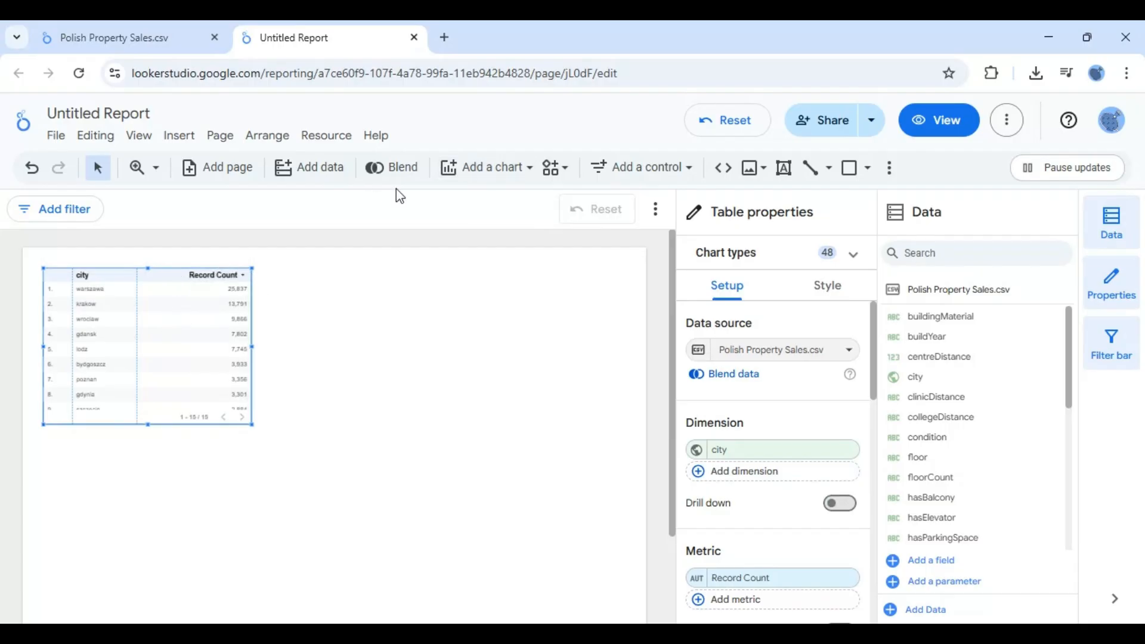
- Insert a column bar chart beside the table and enlarge it by stretching it taller and wider
{"action": "left_click", "coordinate": [526, 170]}
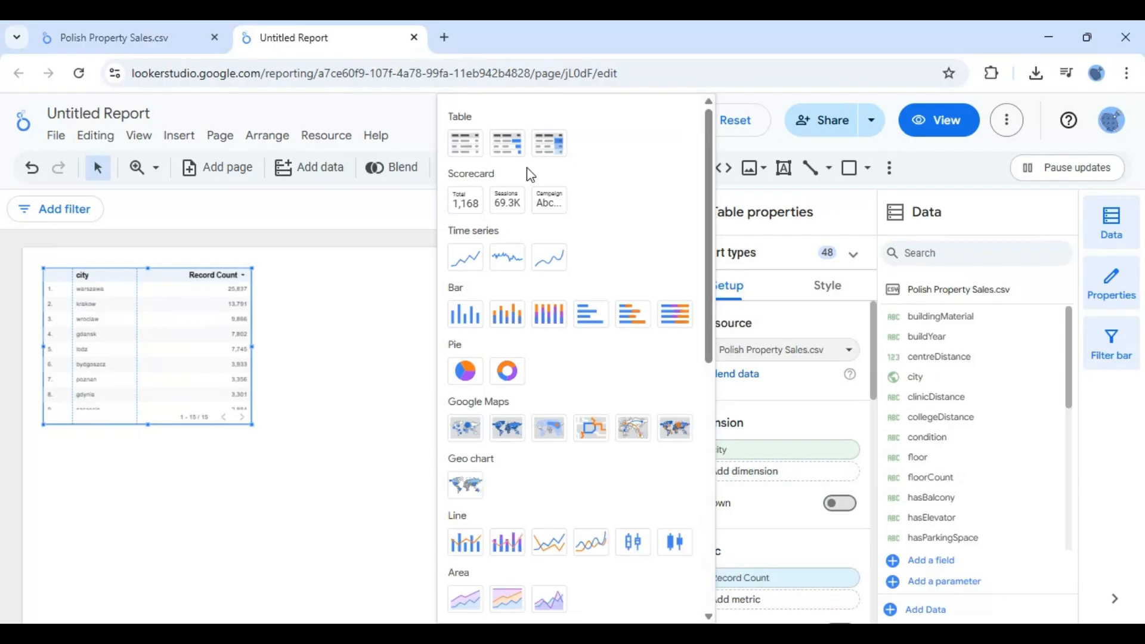
{"action": "left_click", "coordinate": [466, 315]}
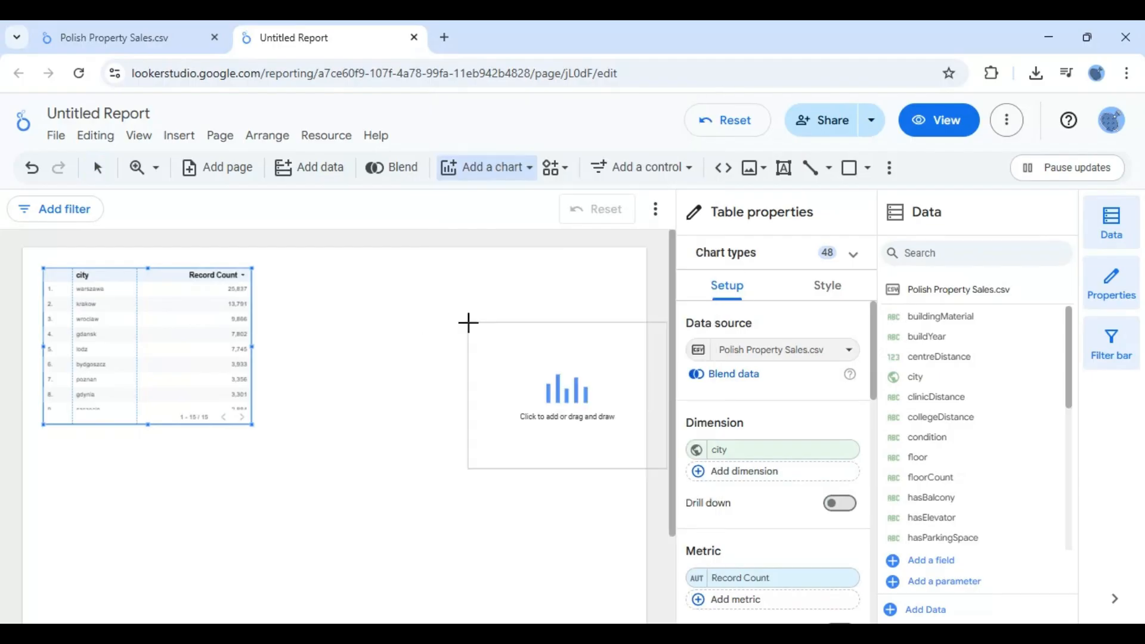
{"action": "left_click", "coordinate": [372, 287]}
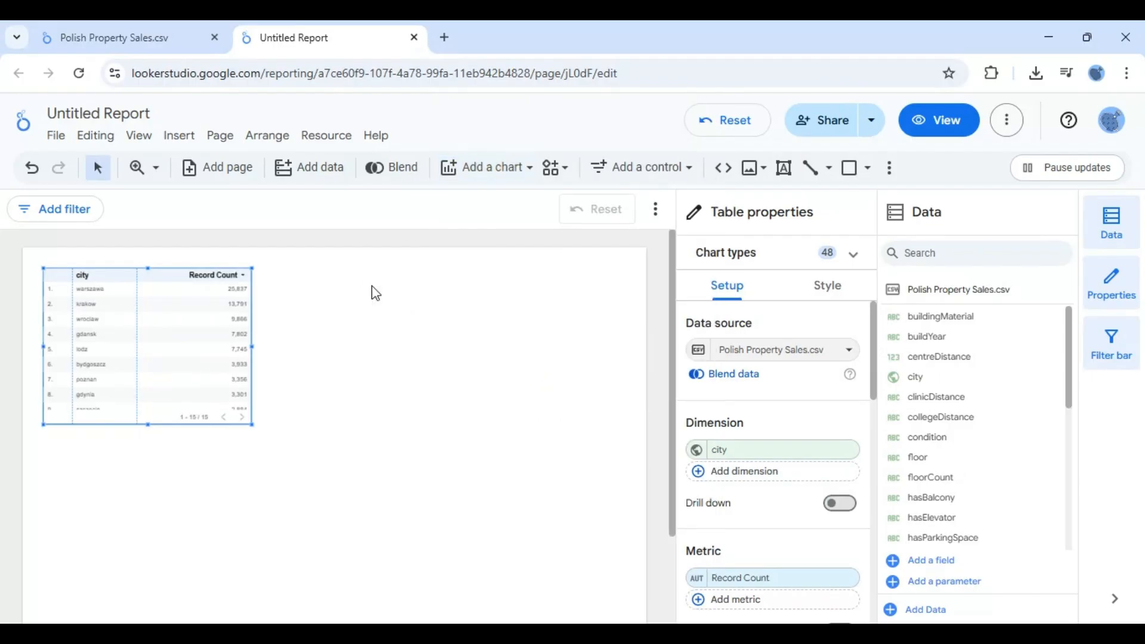
{"action": "left_click", "coordinate": [523, 168]}
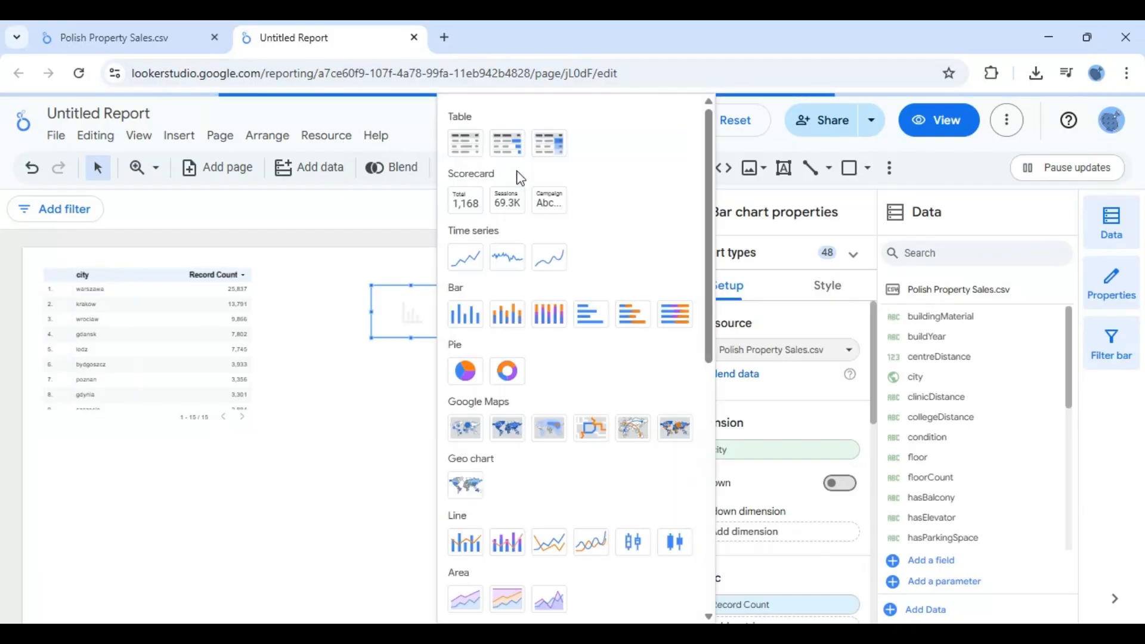
{"action": "left_click", "coordinate": [345, 406]}
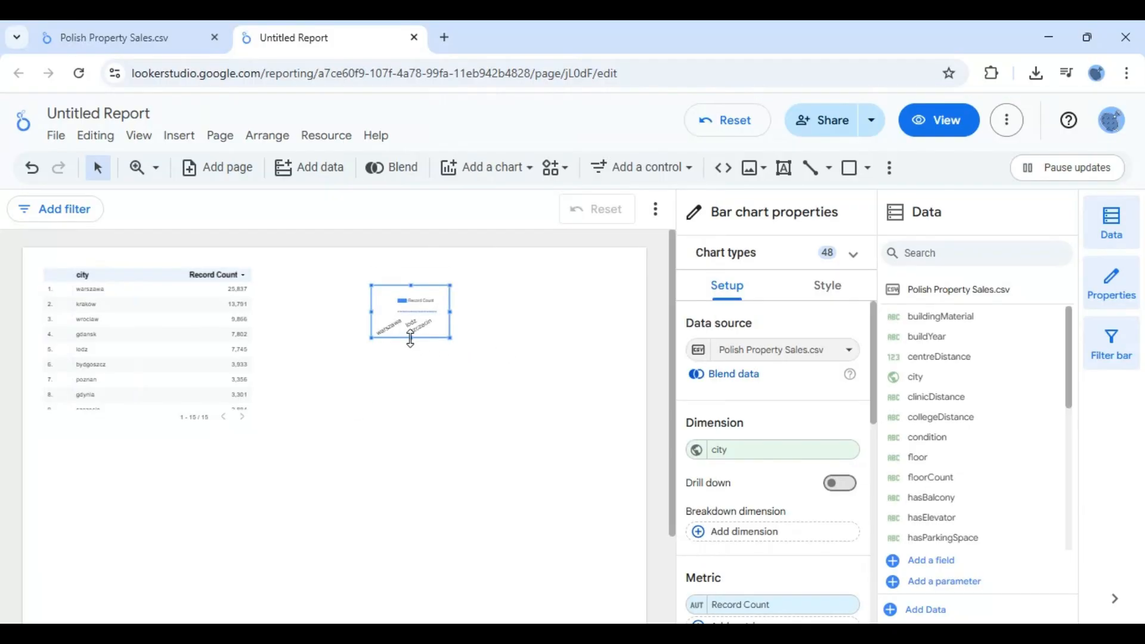
{"action": "left_click_drag", "start_coordinate": [411, 338], "coordinate": [414, 448]}
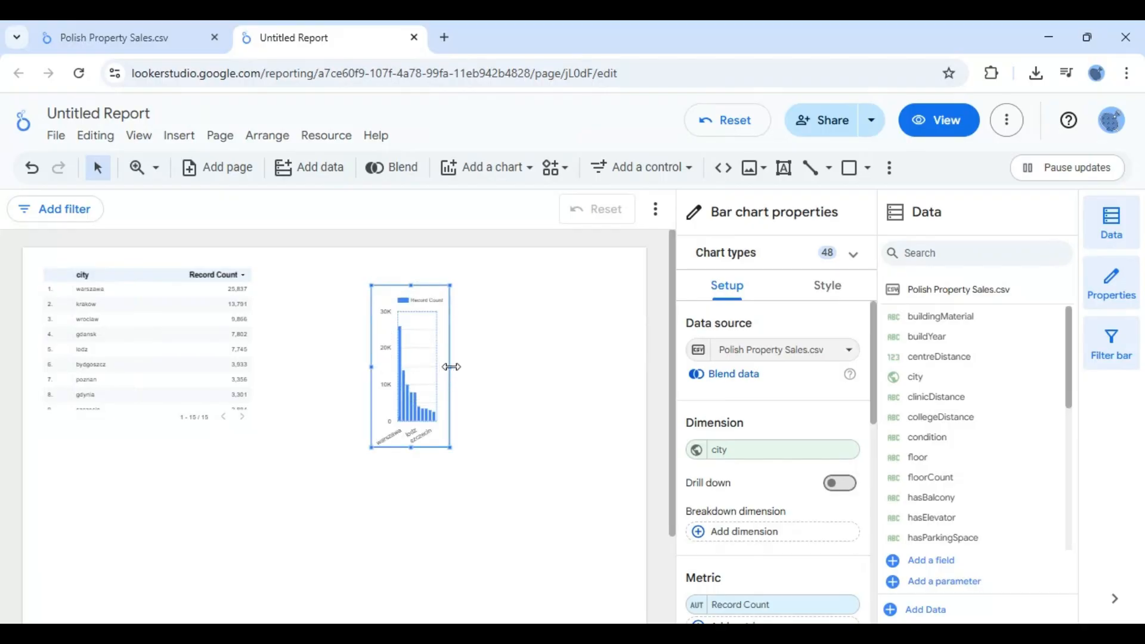
{"action": "left_click_drag", "start_coordinate": [451, 366], "coordinate": [610, 385]}
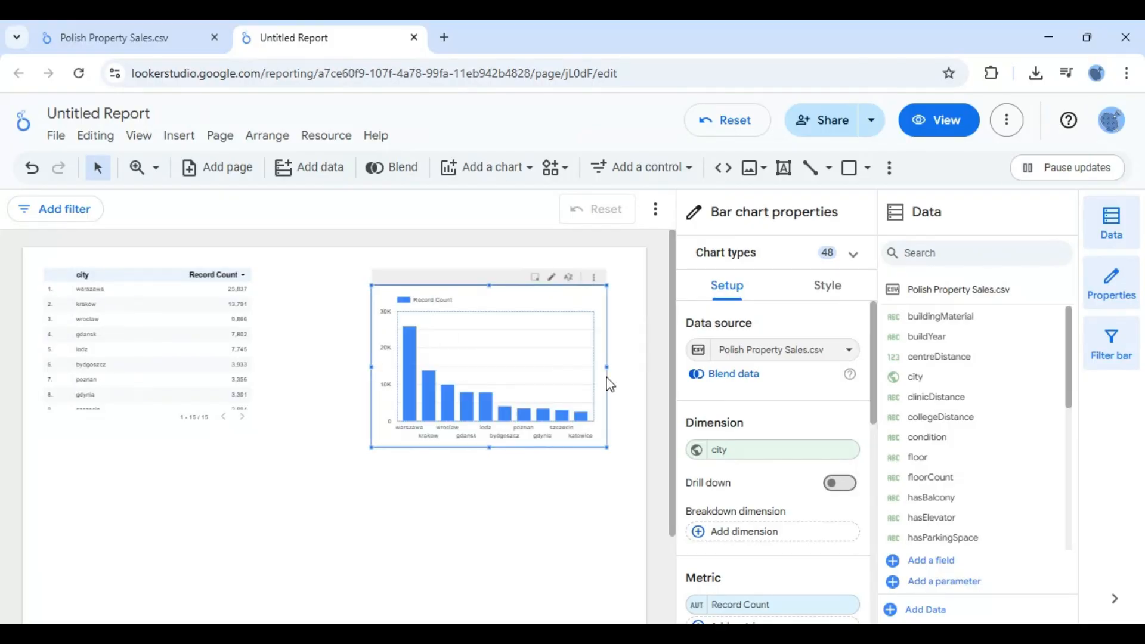